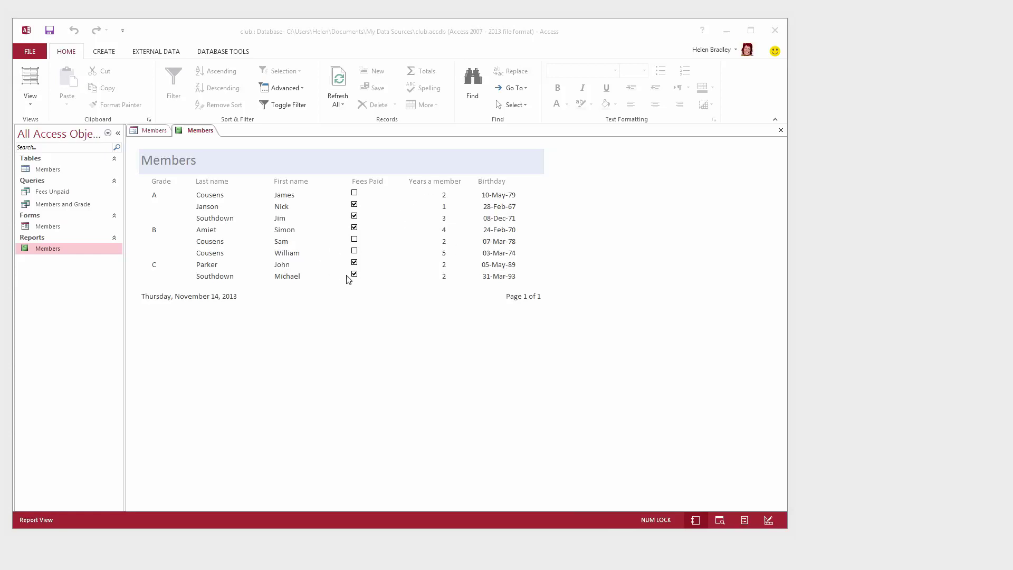
Save and close the Members report, then close the Members form
left_click(148, 354)
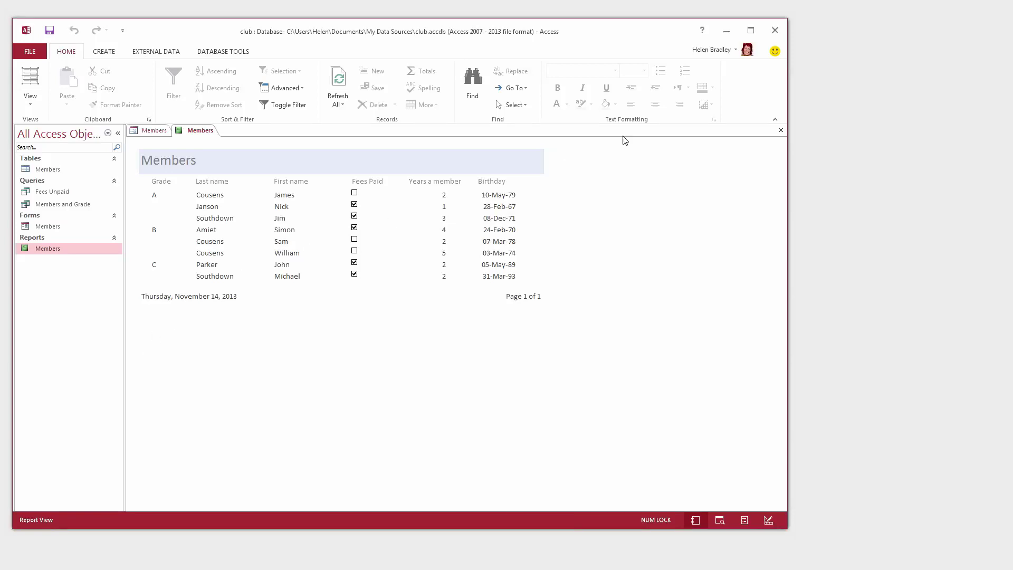
left_click(781, 130)
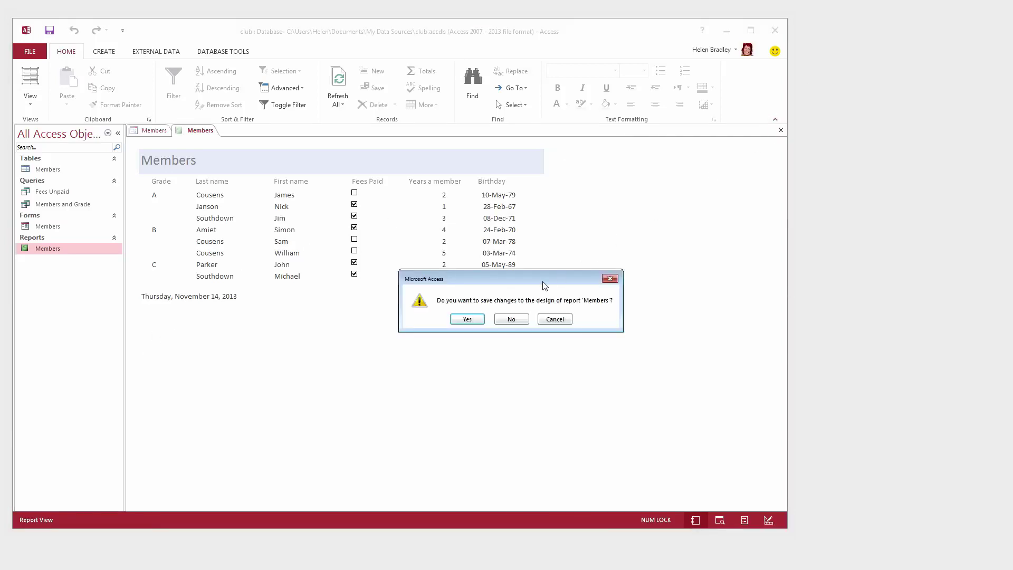
left_click(466, 319)
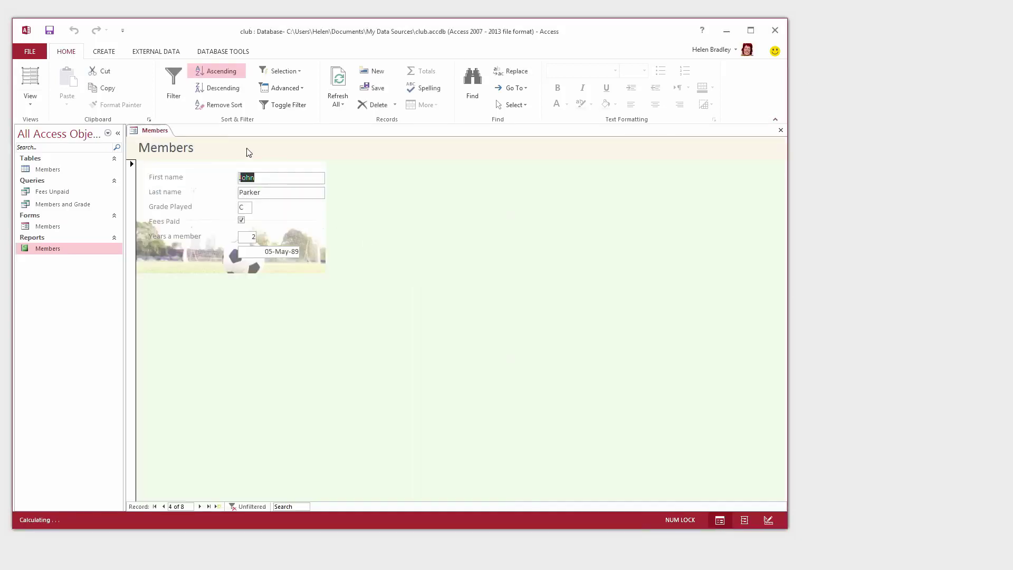
left_click(781, 130)
Permanently delete the Members report and select the Members table
right_click(62, 249)
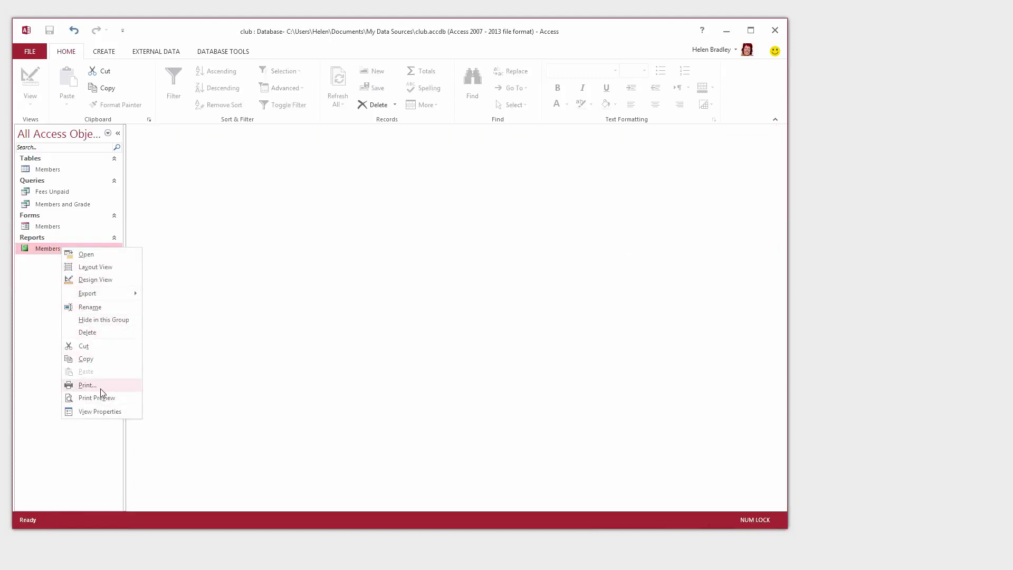
left_click(101, 333)
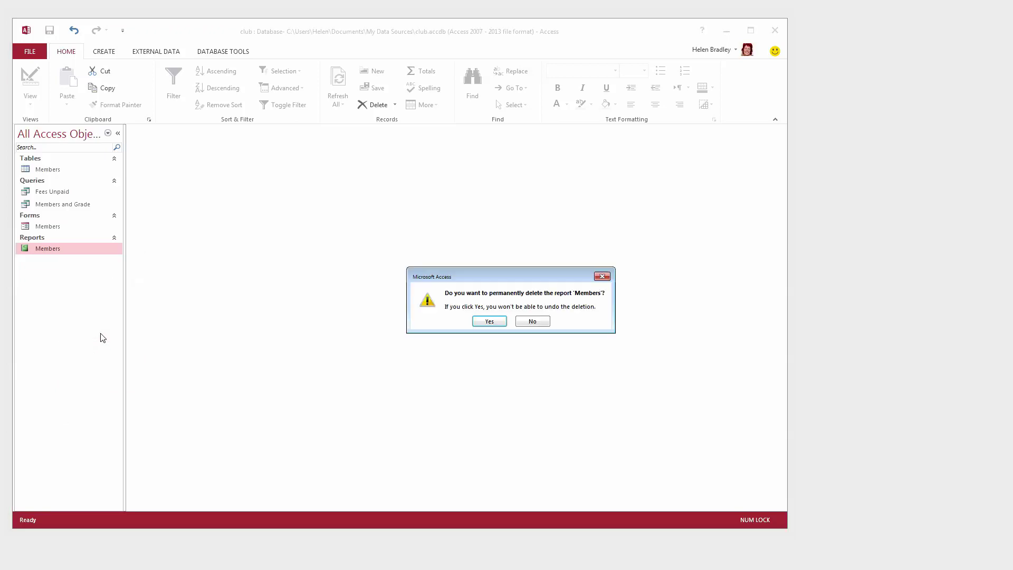
left_click(482, 323)
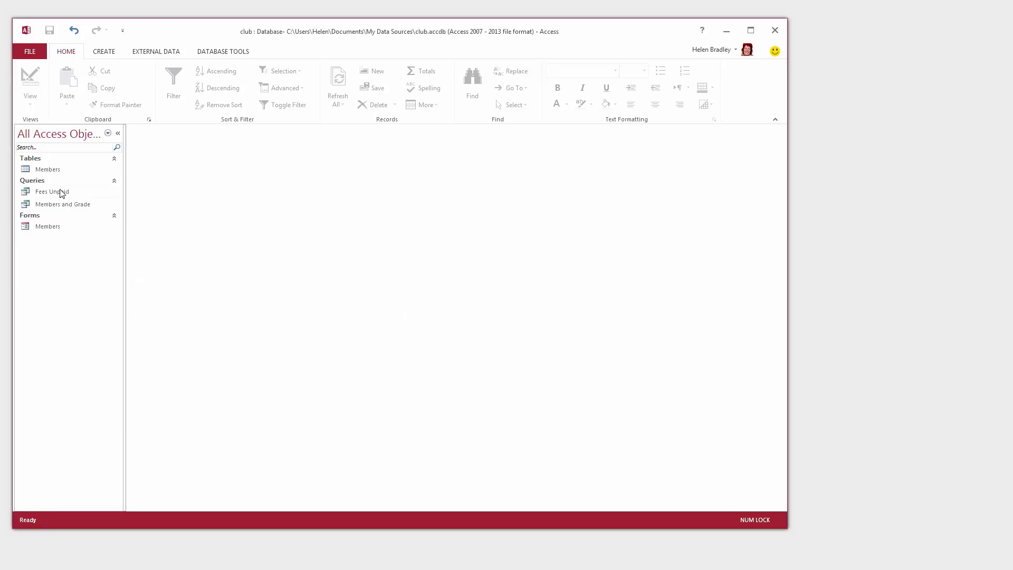
left_click(43, 168)
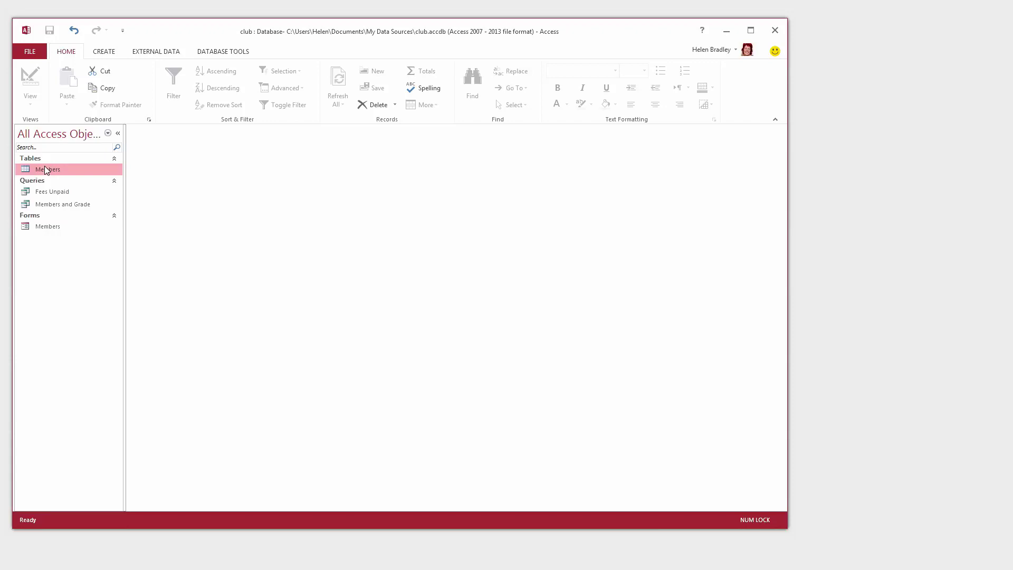
Start the Report Wizard on the Members table and add all six fields
left_click(98, 51)
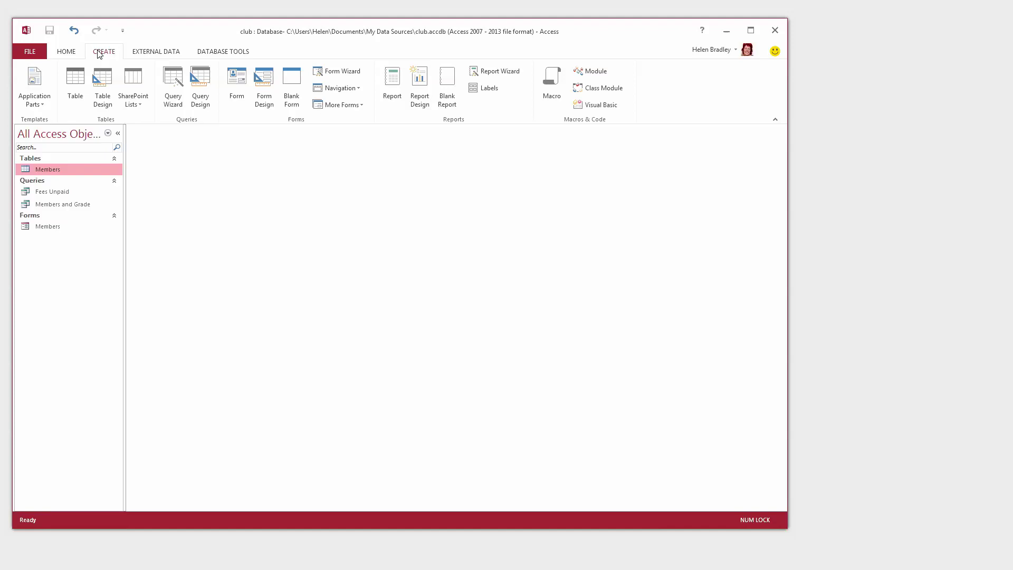
left_click(489, 73)
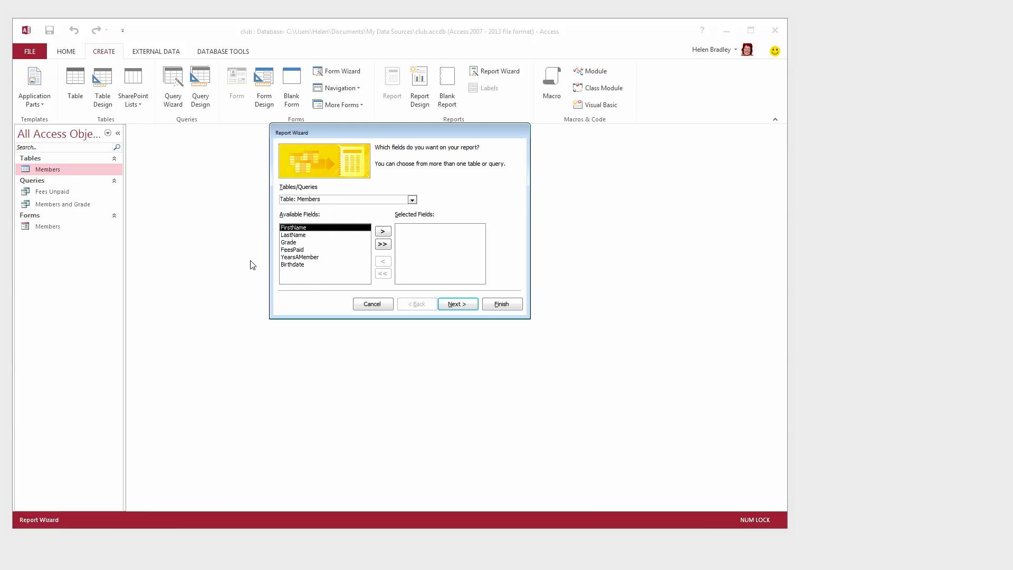
left_click(383, 245)
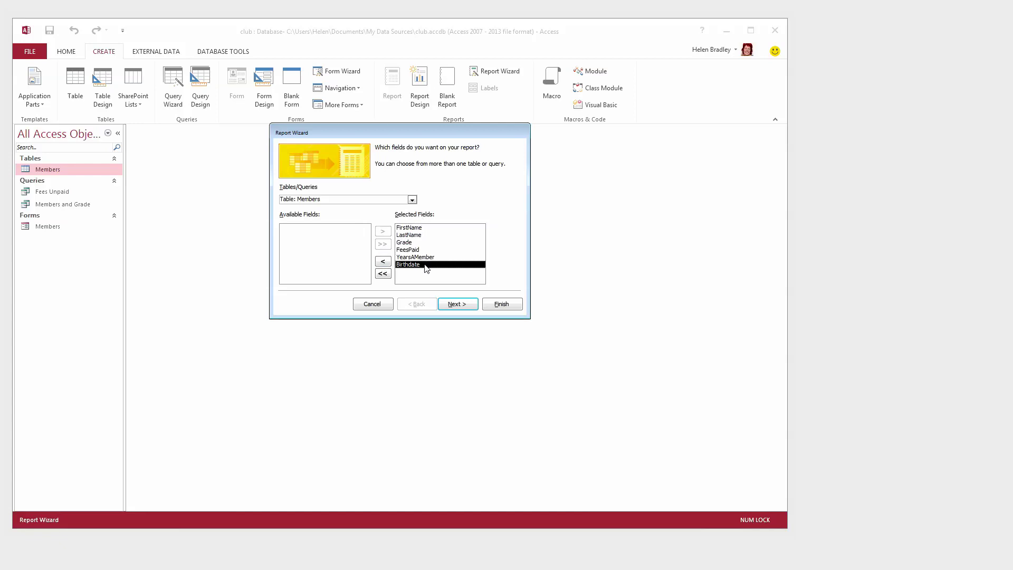
left_click(455, 304)
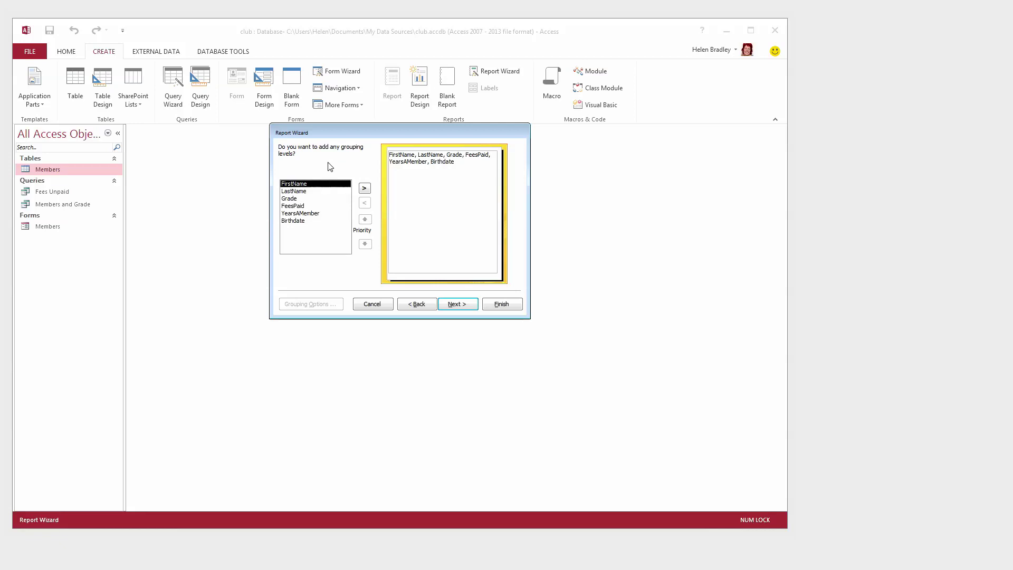
Group the report by Grade and move on to the sort-order step
left_click(291, 199)
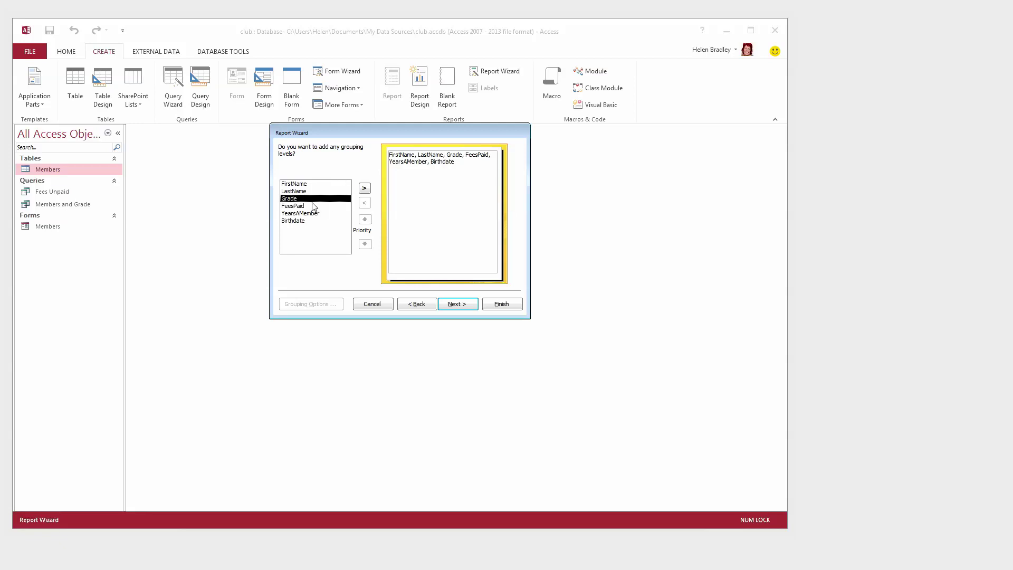
left_click(365, 189)
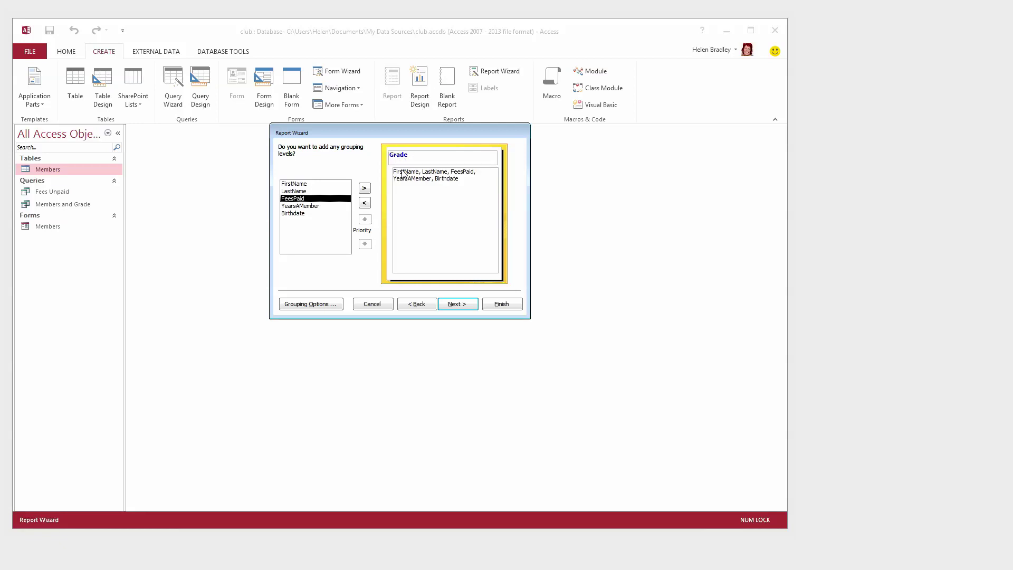
left_click(456, 305)
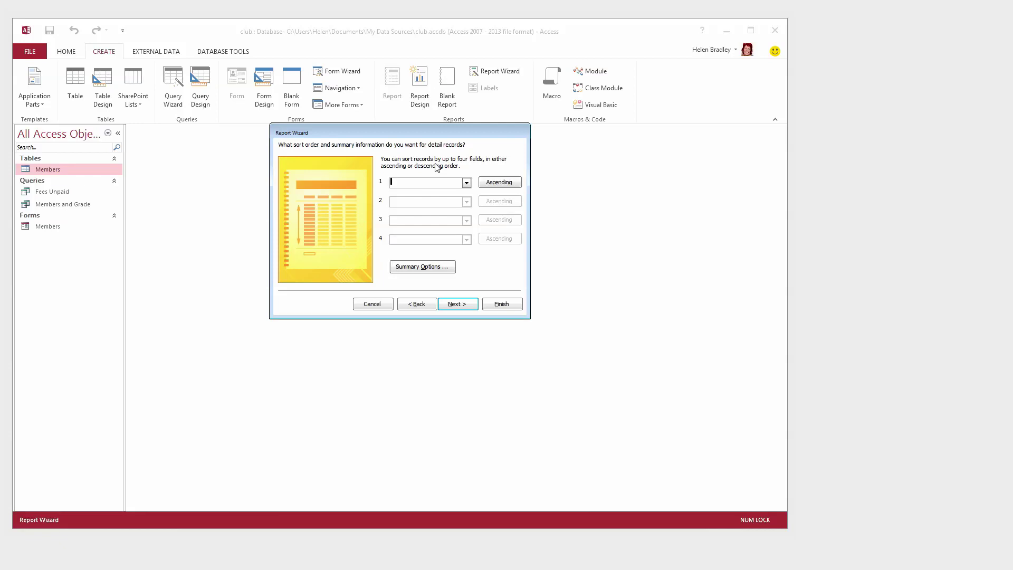
Sort the report's records by LastName, then FirstName
left_click(466, 183)
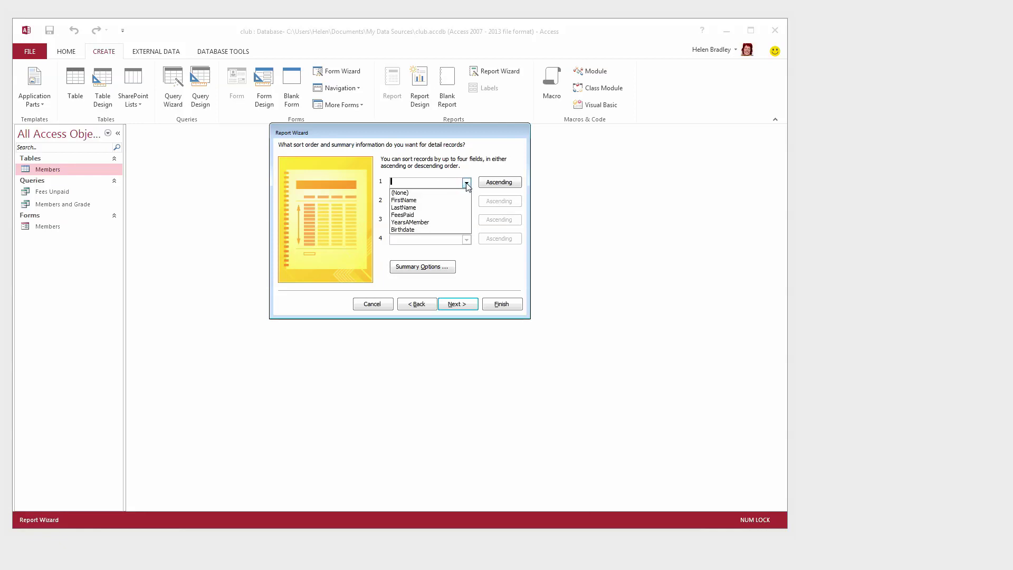
left_click(417, 207)
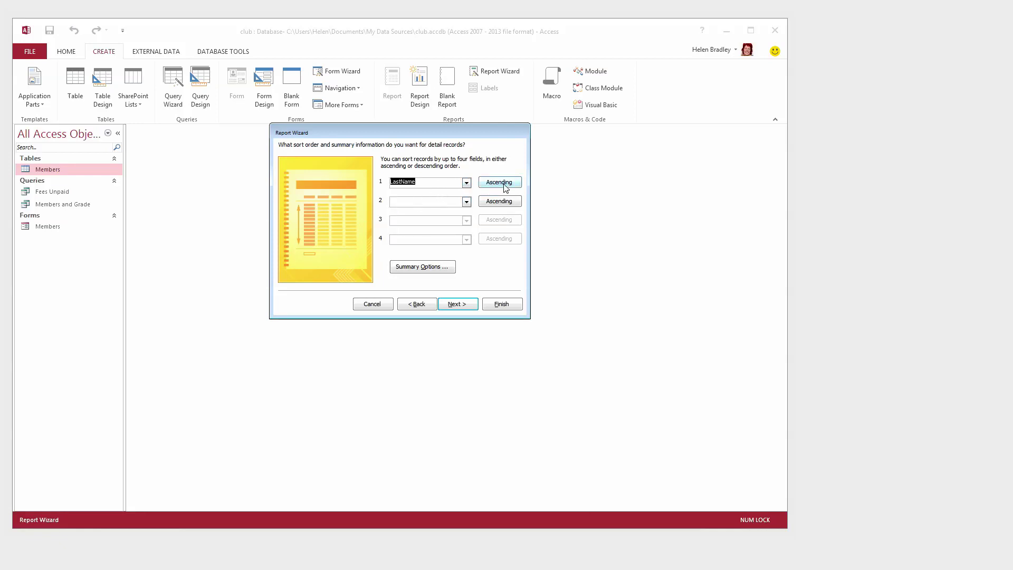
left_click(467, 202)
left_click(427, 220)
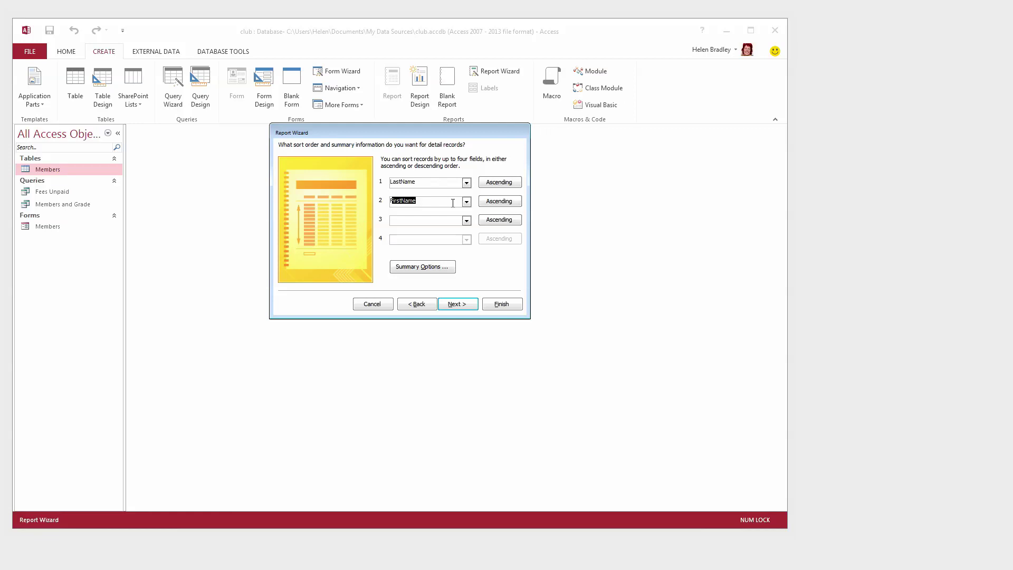
left_click(451, 305)
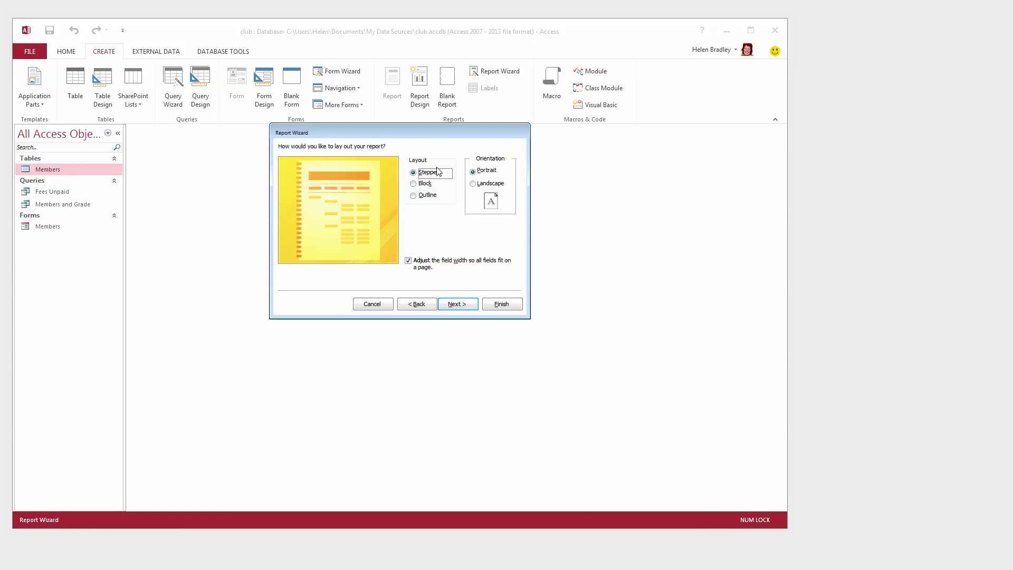
Choose the Block layout and finish the report titled Members in Print Preview
left_click(414, 183)
left_click(415, 196)
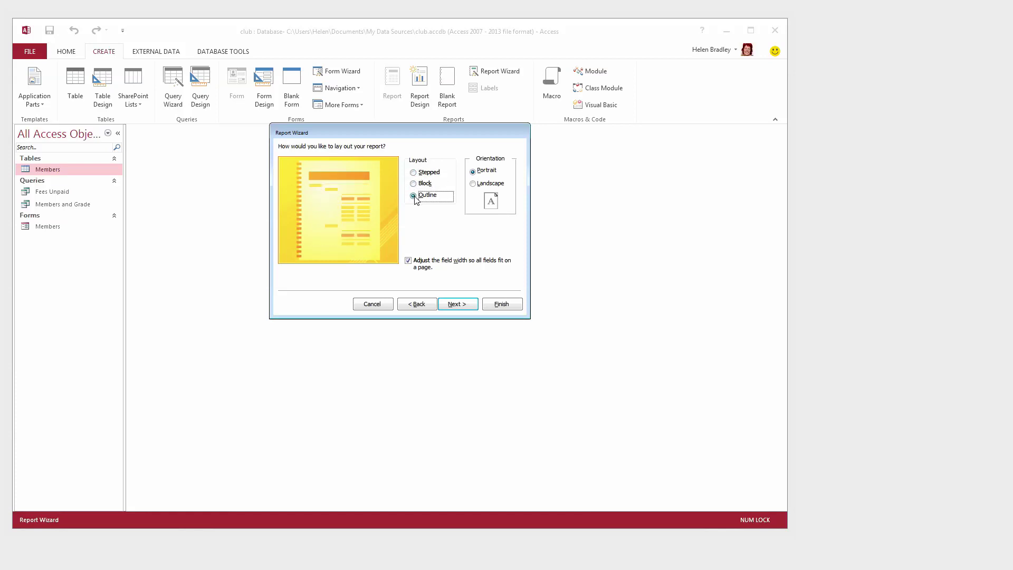
left_click(413, 184)
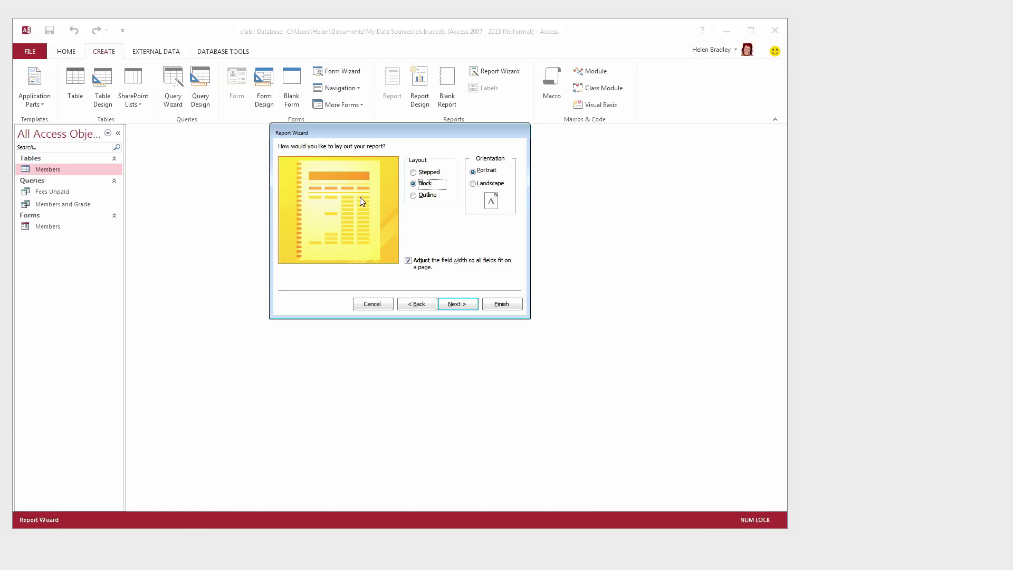
left_click(455, 305)
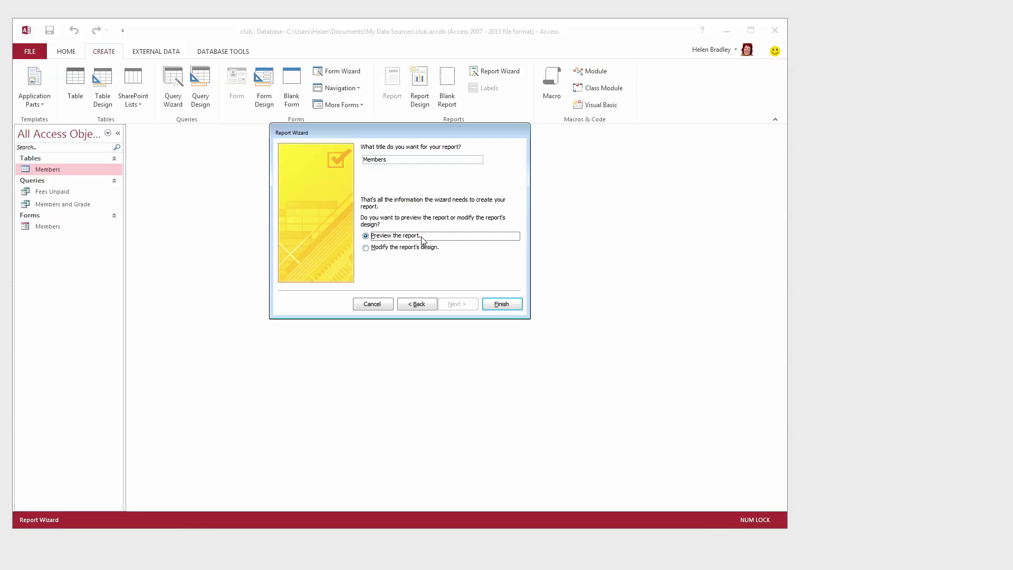
left_click(502, 304)
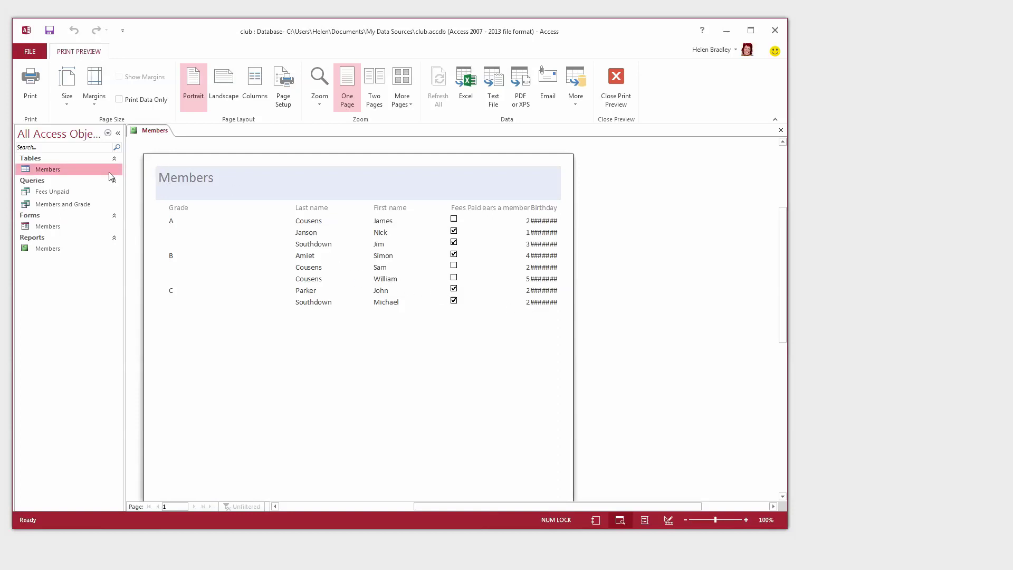
Close Print Preview by selecting the new Members report, and open its View list
left_click(41, 249)
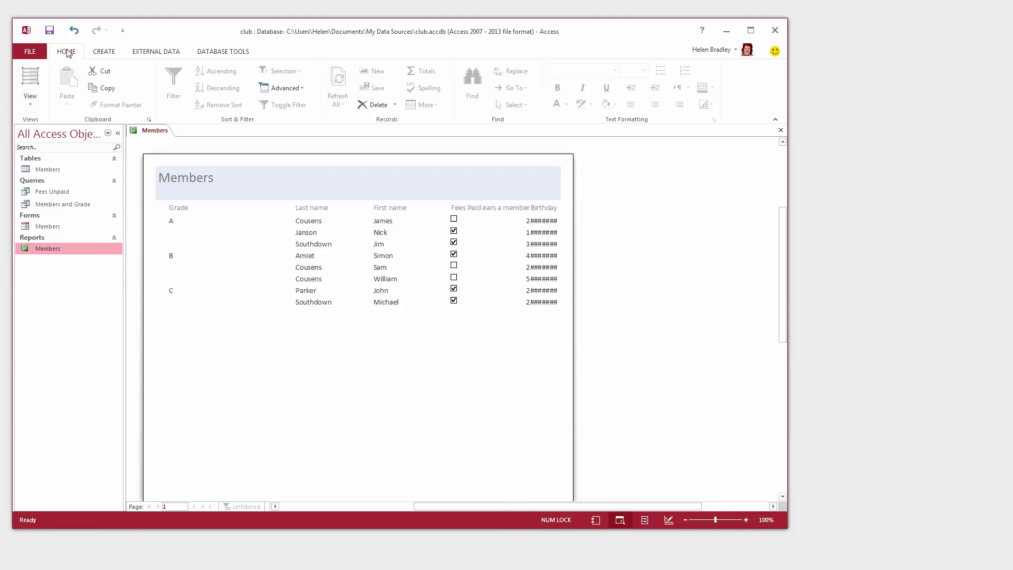
left_click(29, 99)
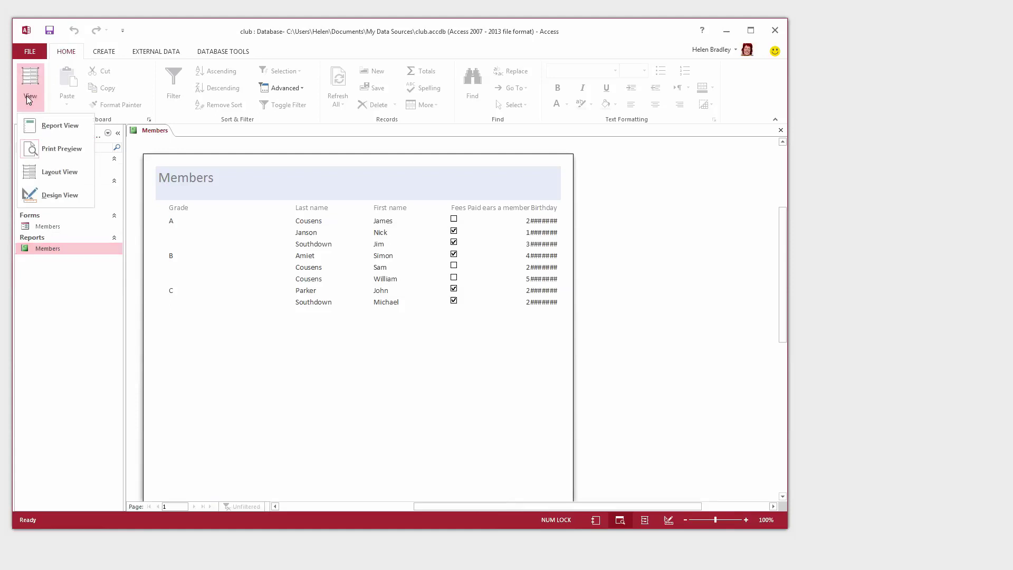
In Design View, narrow the Grade text box from 2.25" to 0.5" wide
left_click(56, 196)
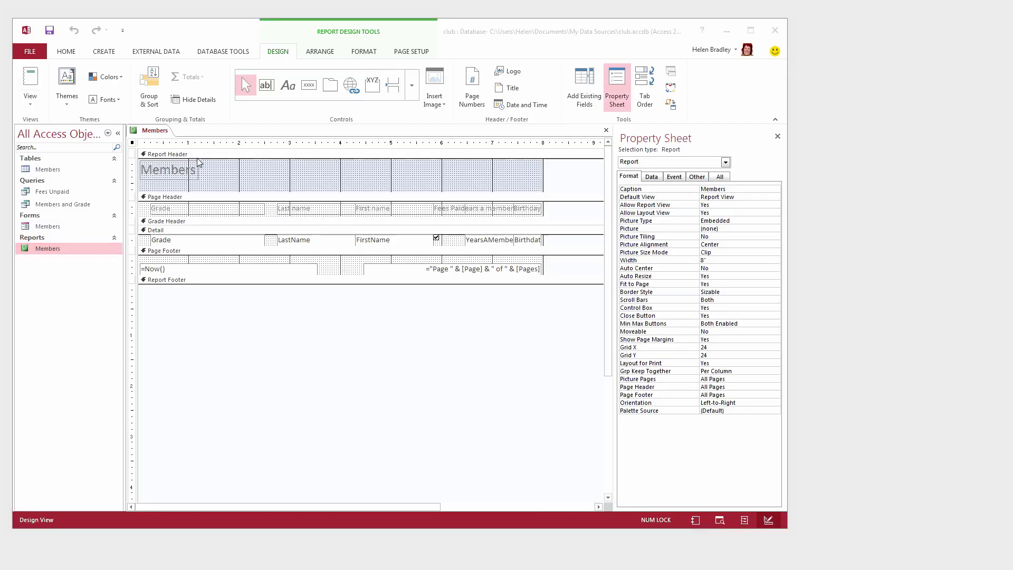
left_click(215, 170)
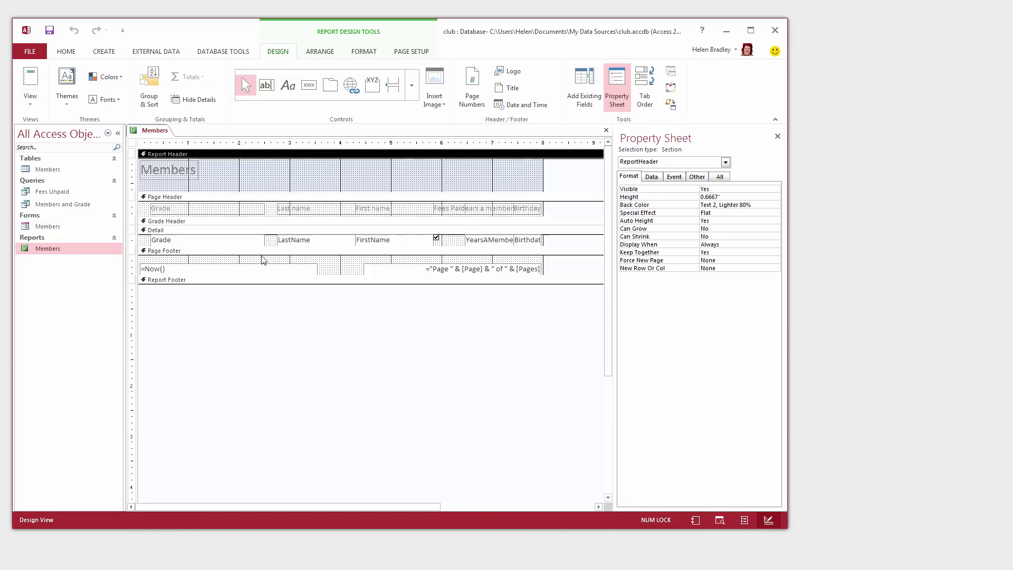
left_click(190, 240)
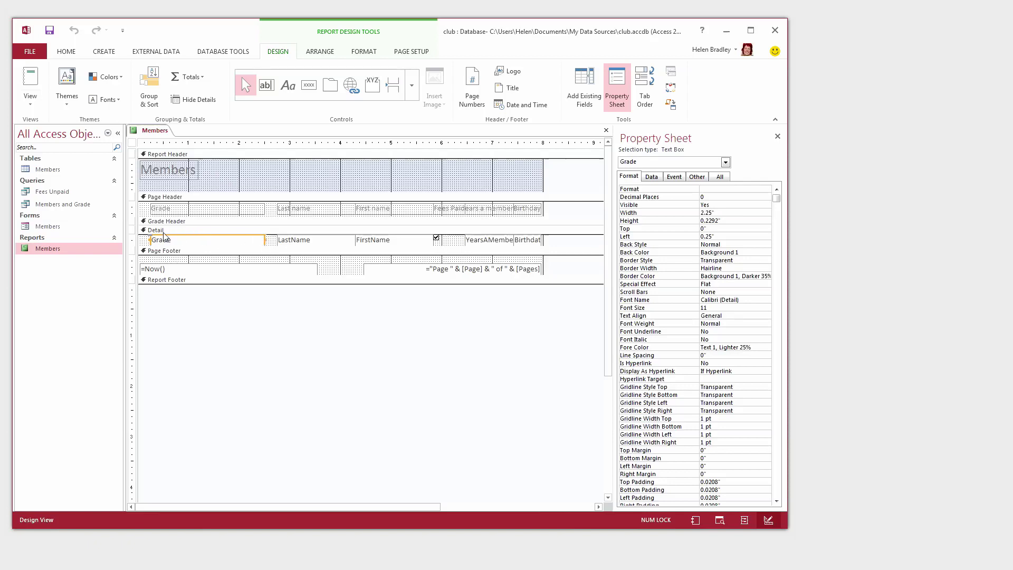
left_click_drag(263, 240, 176, 240)
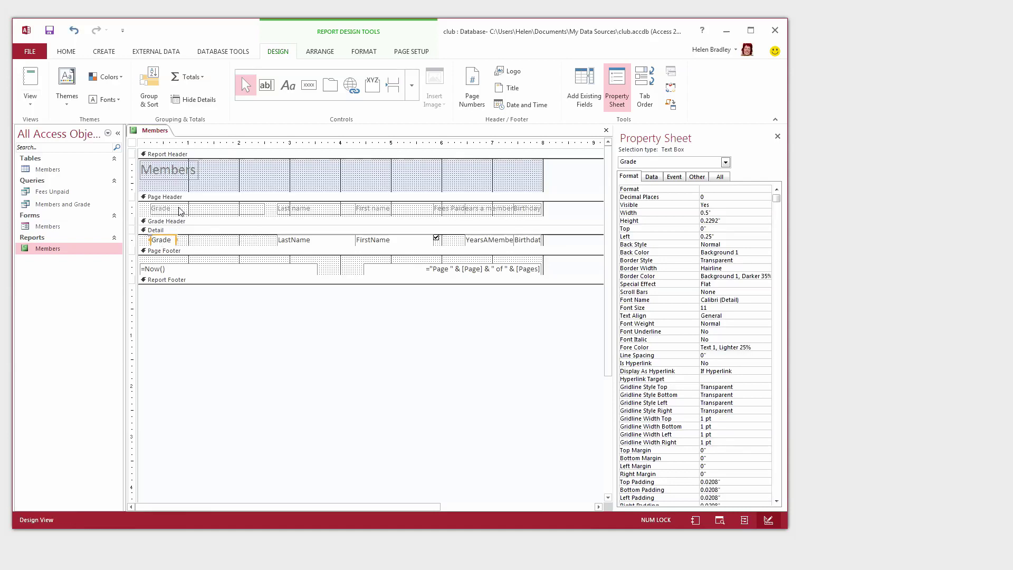
Narrow the Grade heading and move the LastName field left beside Grade
left_click(212, 210)
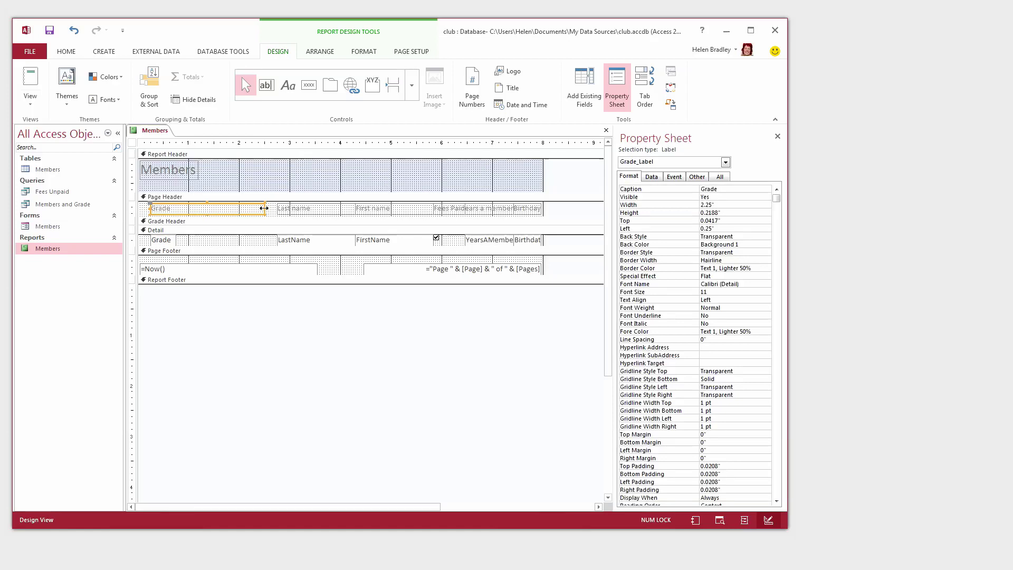
left_click_drag(267, 212, 187, 215)
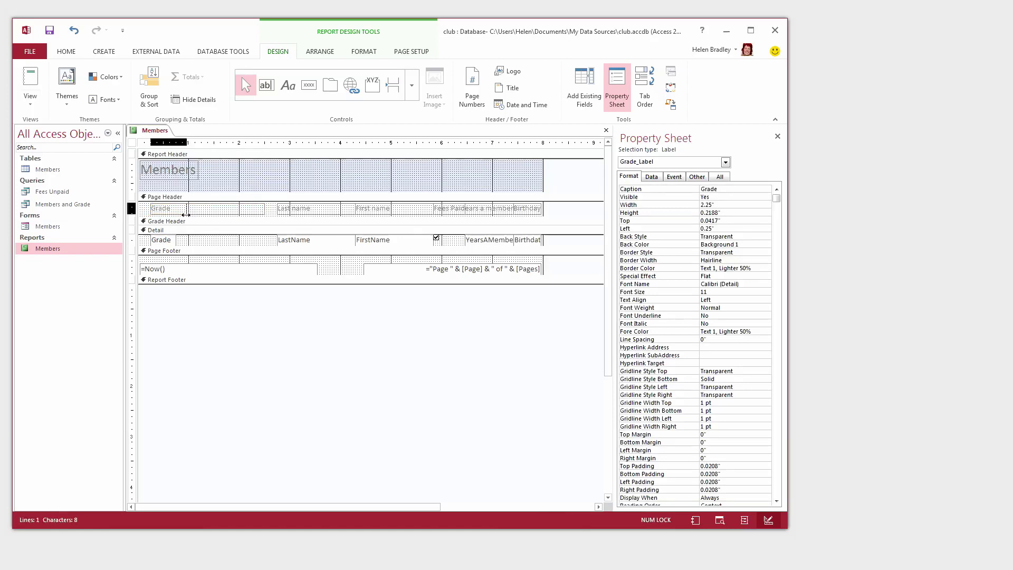
left_click(296, 242)
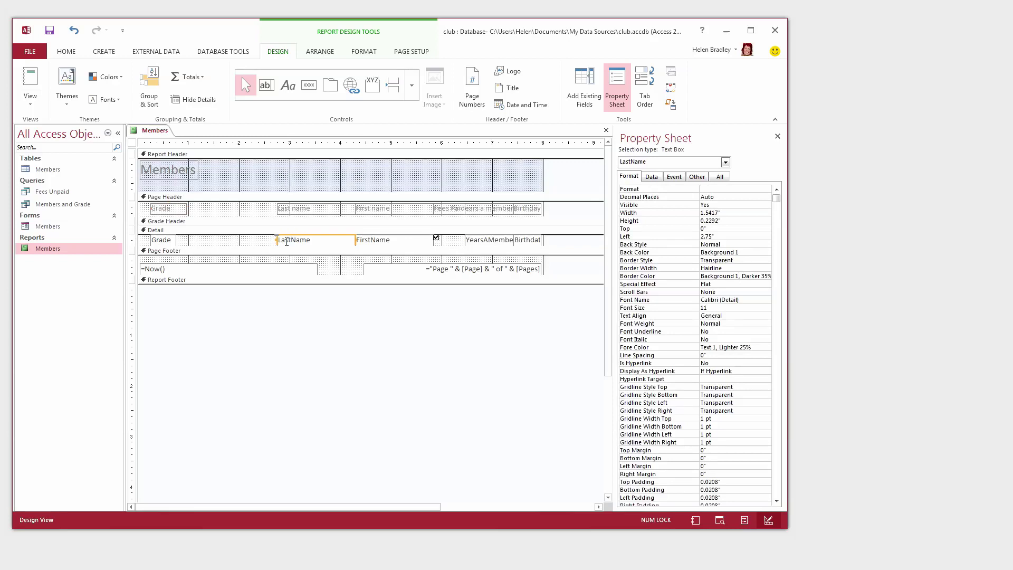
left_click_drag(287, 242, 207, 241)
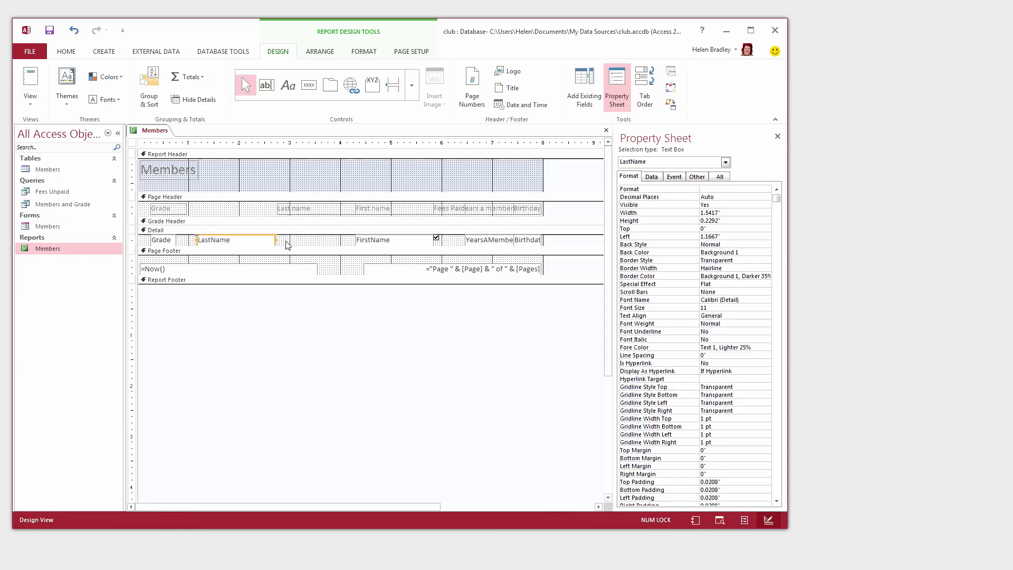
key("Right")
Left-align the Last name heading with the LastName field at 1.3333"
left_click(299, 210)
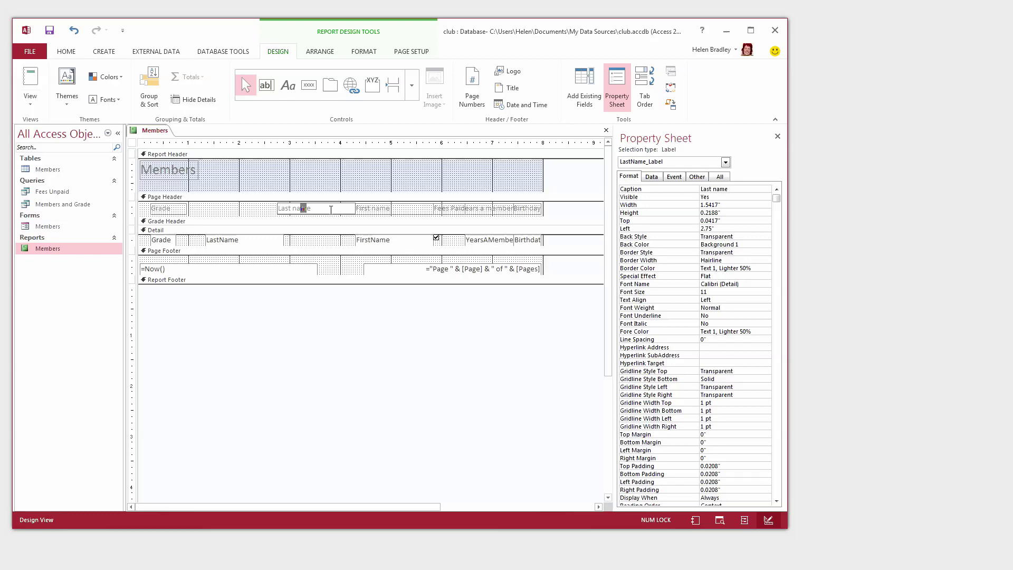
left_click(249, 242, "shift")
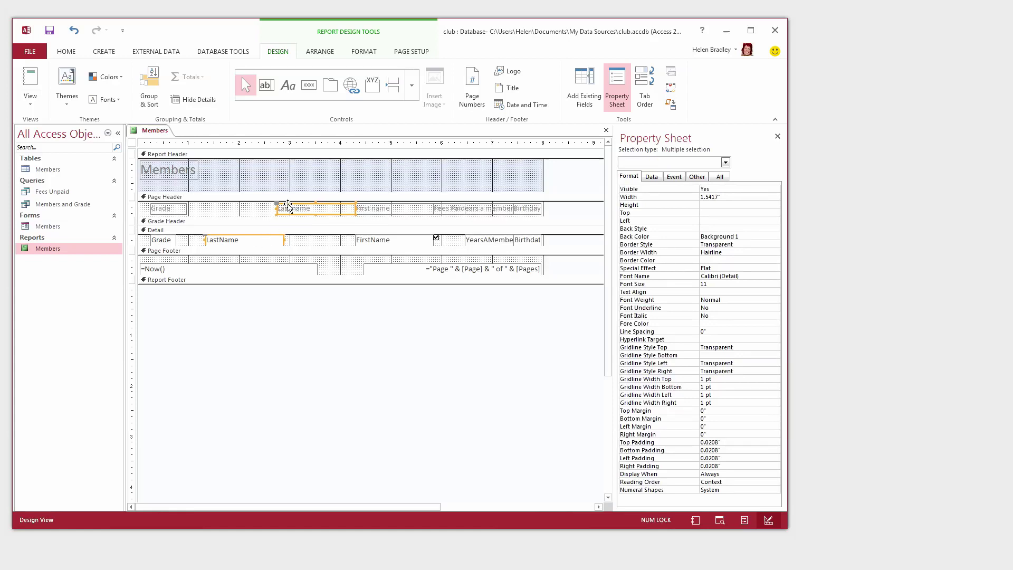
right_click(222, 241)
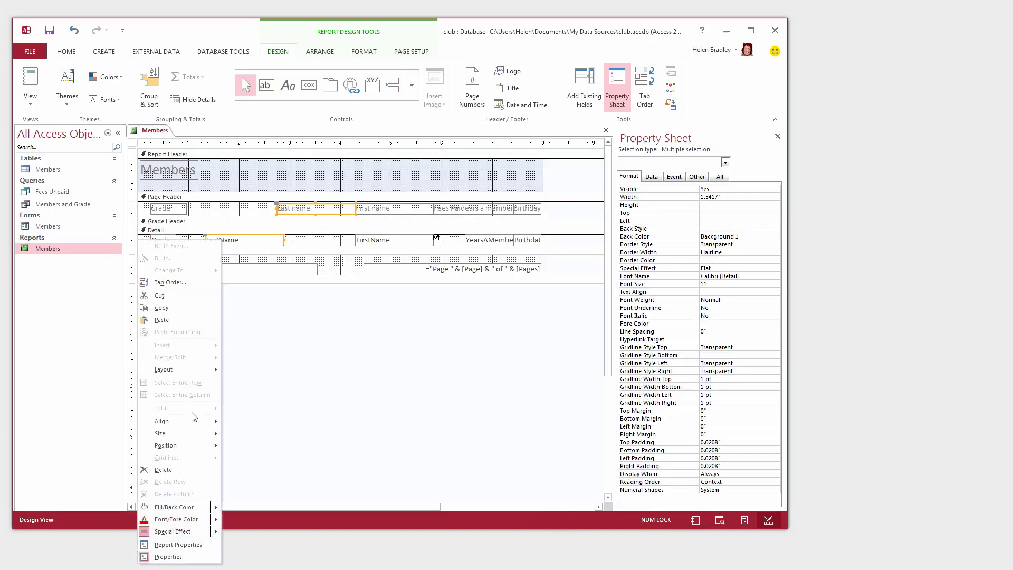
mouse_move(191, 426)
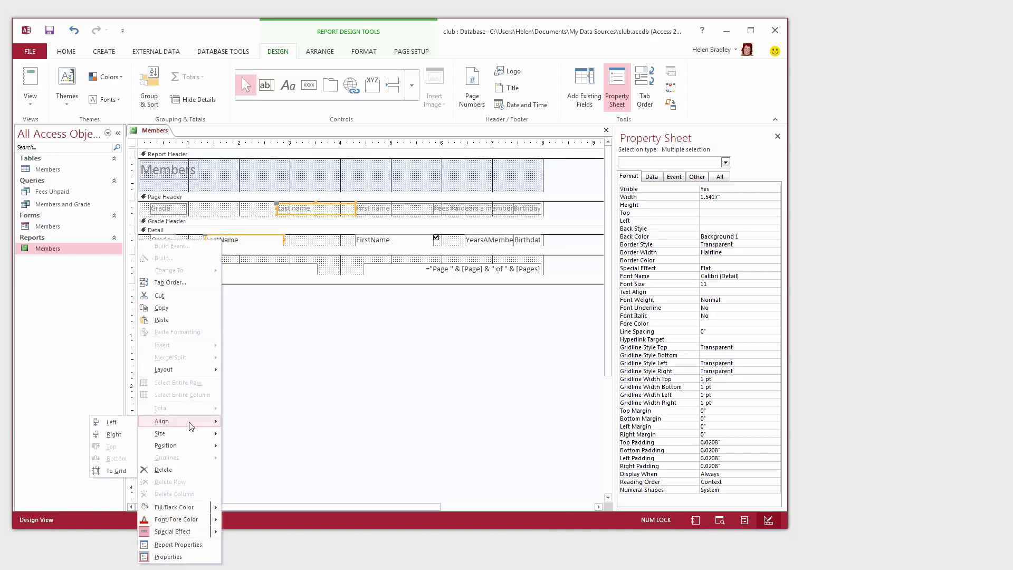
left_click(109, 424)
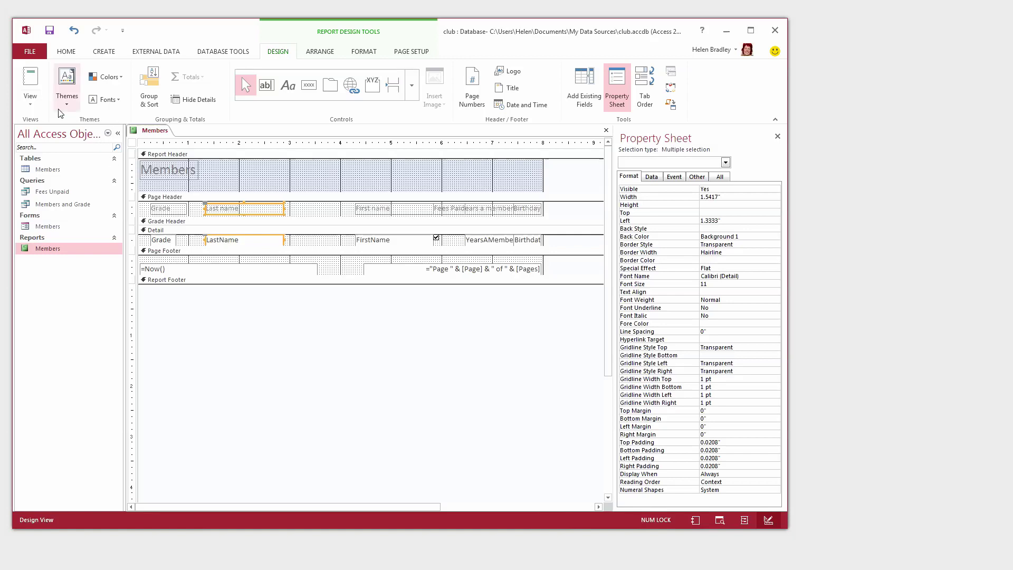
Switch the Members report to Report View to check Last name beside Grade
left_click(29, 81)
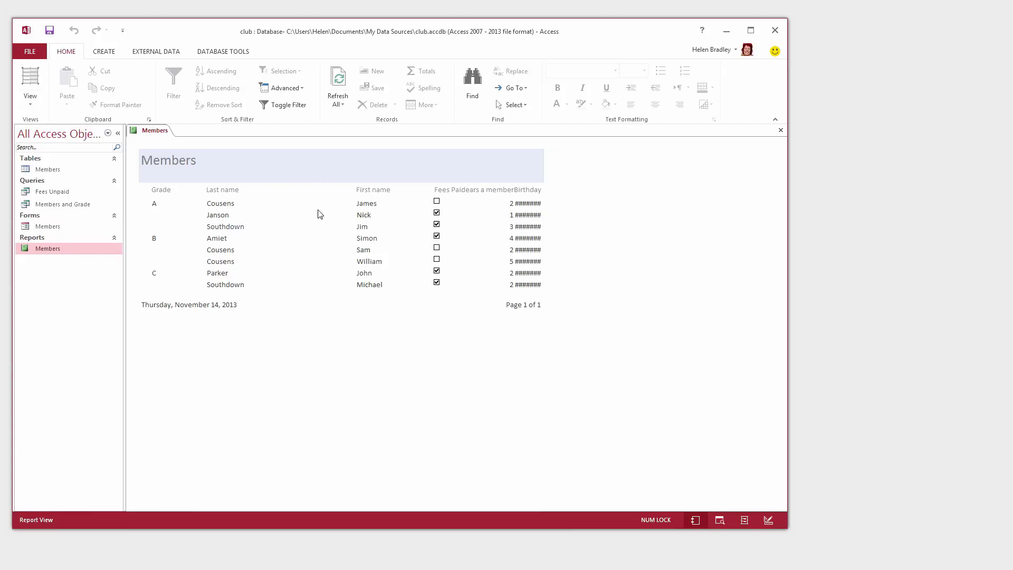
left_click(30, 101)
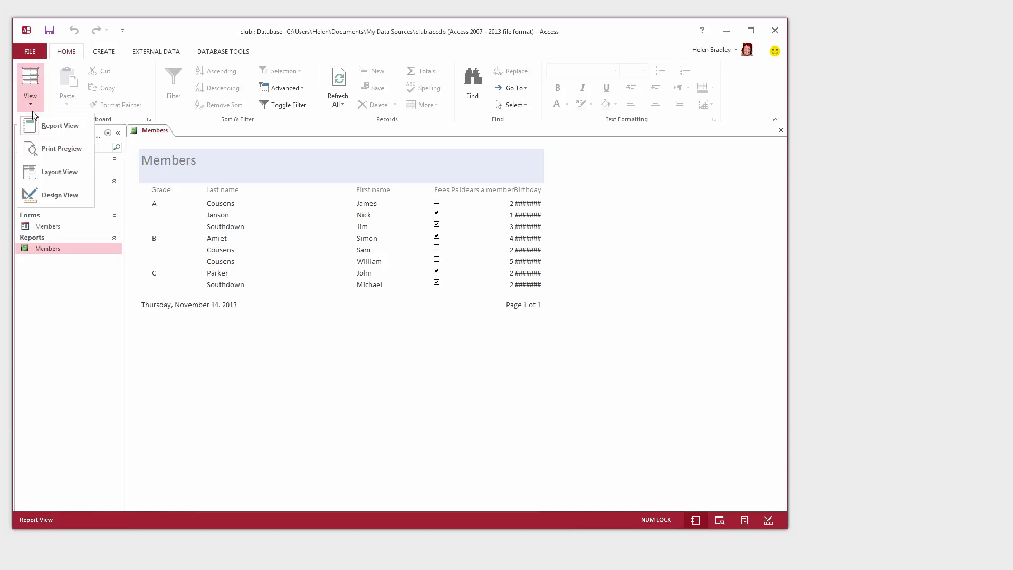
In Design View, move FirstName beside LastName and left-align its First name heading
left_click(46, 193)
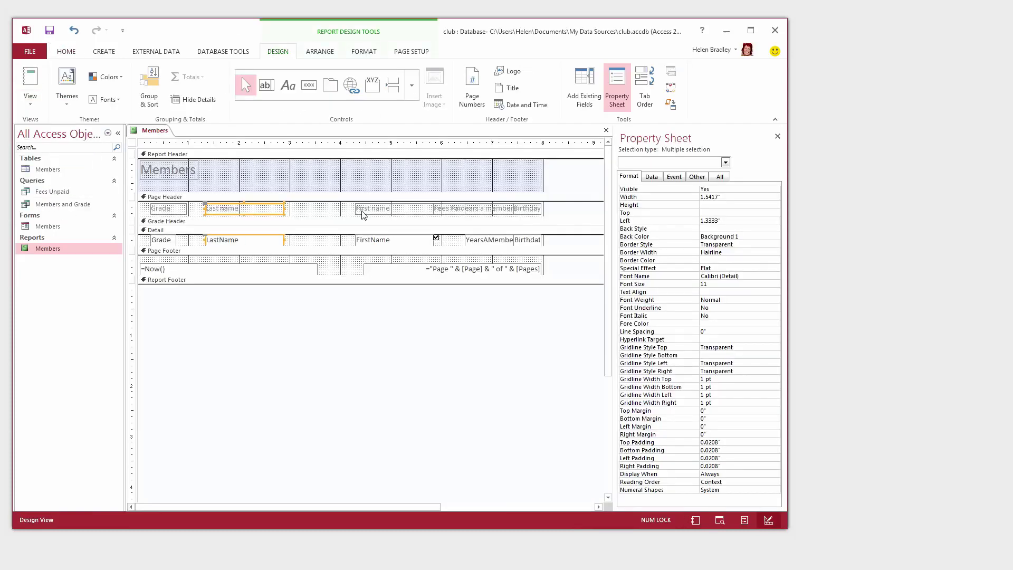
left_click(374, 241)
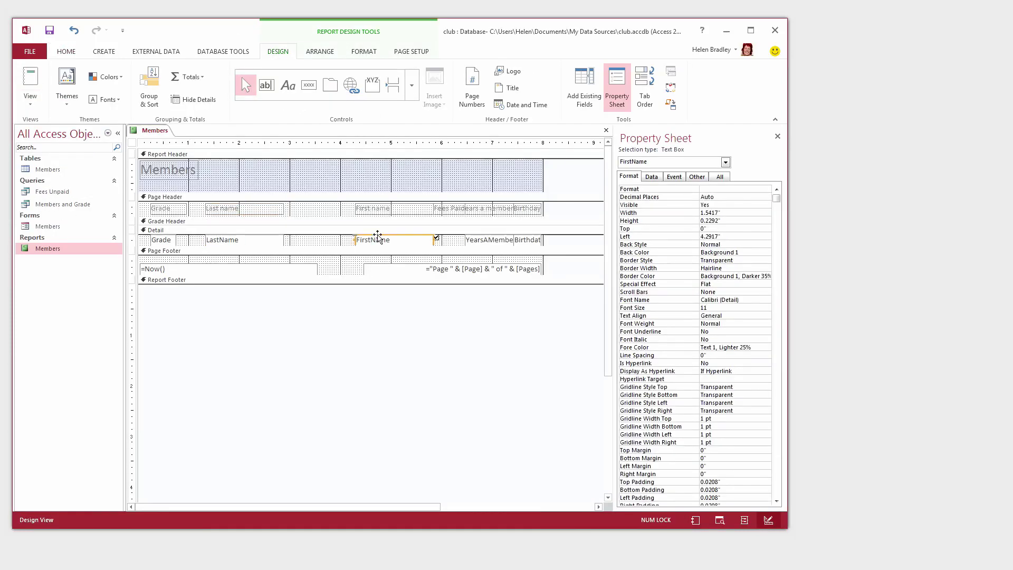
left_click_drag(377, 235, 377, 236)
key("Left")
key("Left")
key("Left")
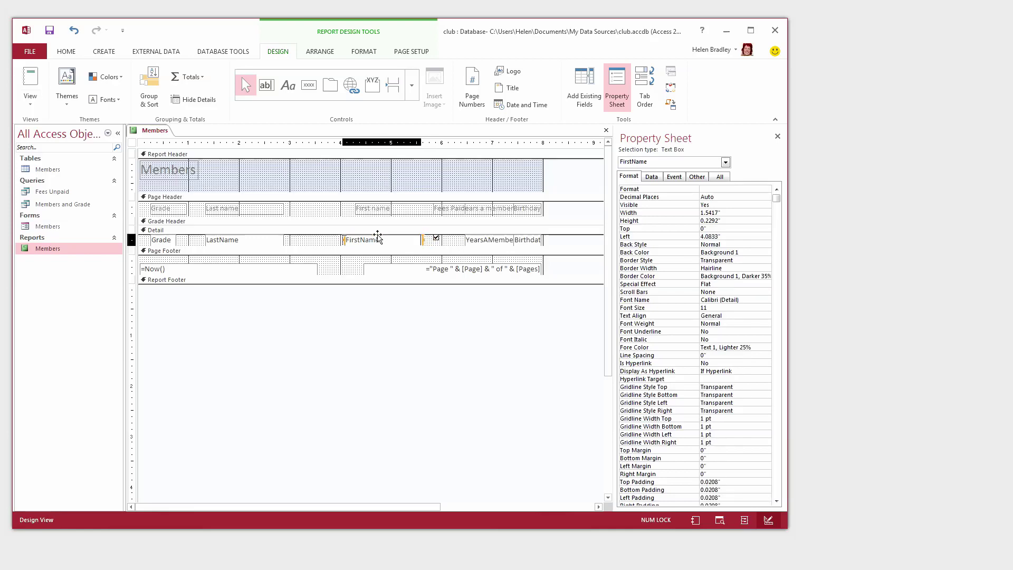
key("Left")
key("Left")
key("Left")
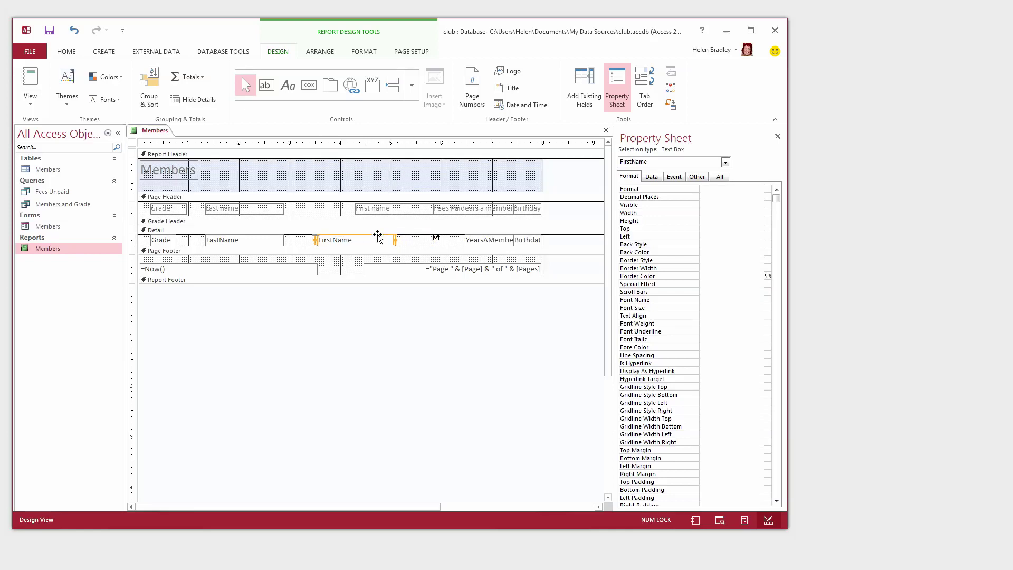
left_click(366, 207)
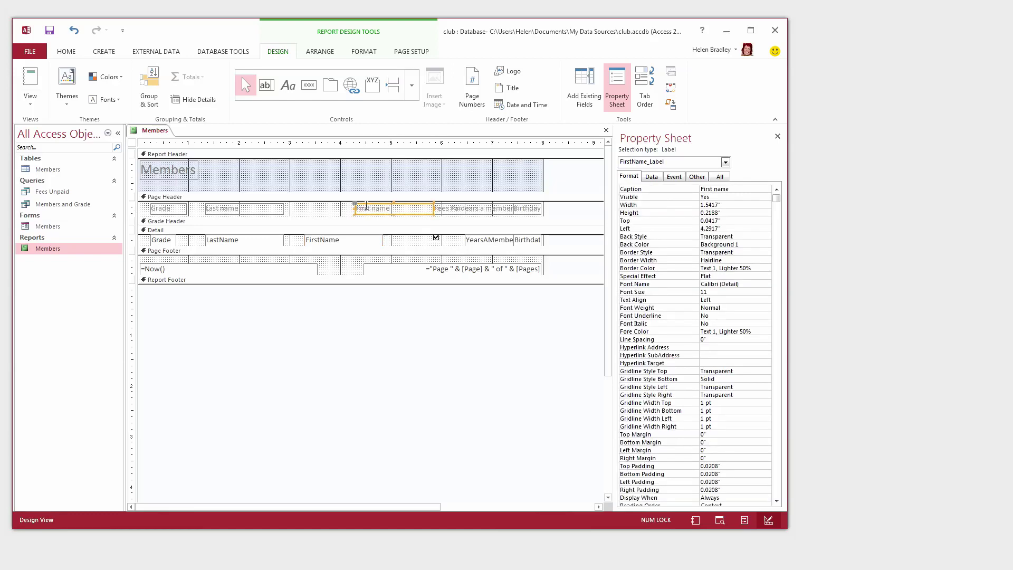
left_click(332, 238, "shift")
right_click(332, 238)
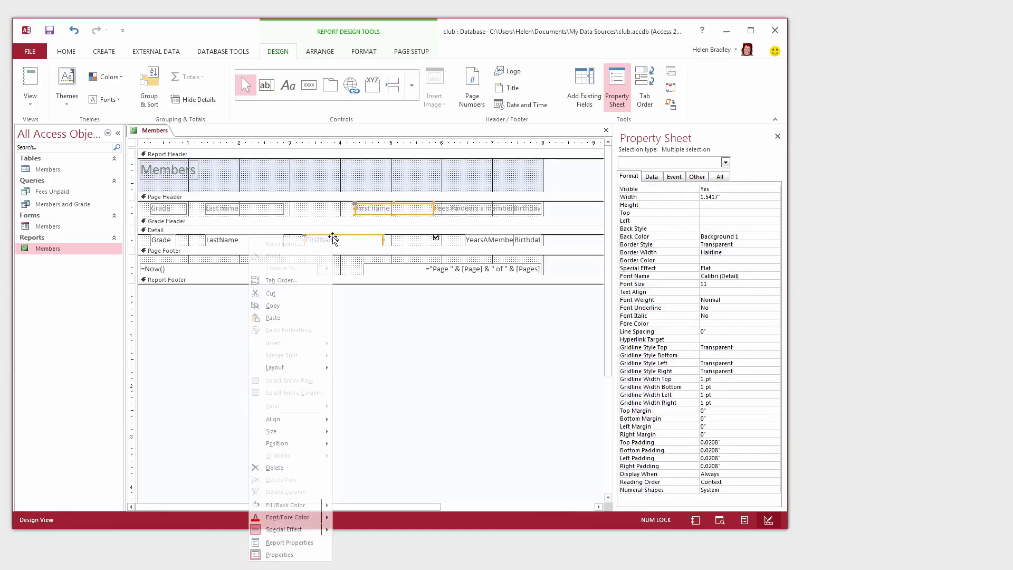
mouse_move(283, 424)
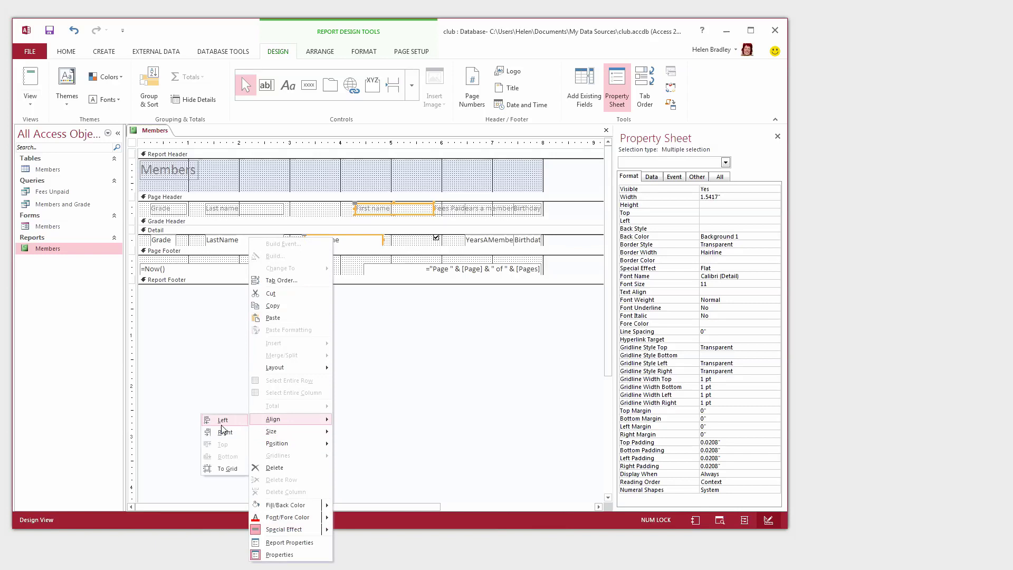
left_click(220, 422)
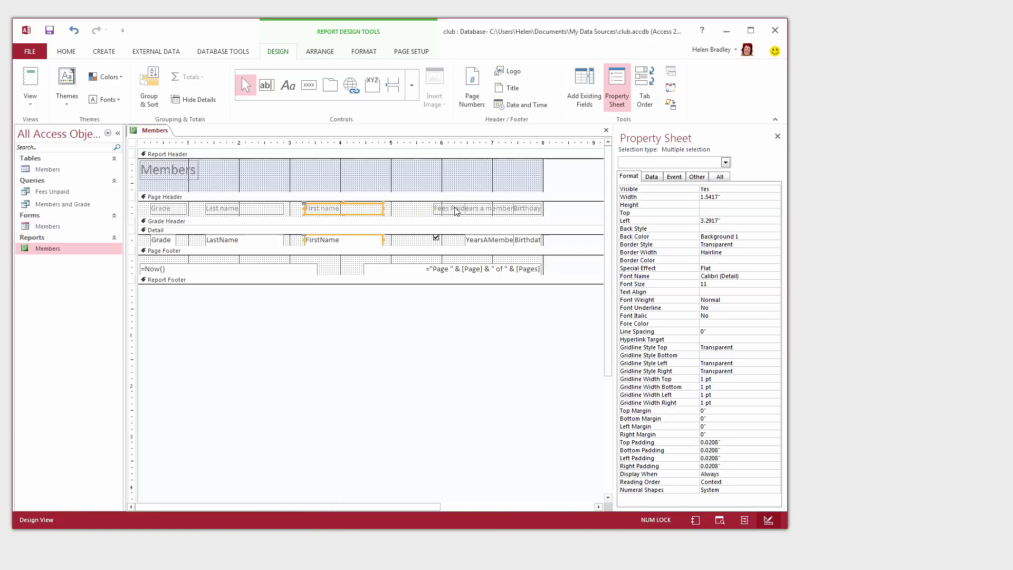
Move the FeesPaid check box left and left-align its Fees Paid heading above it
left_click(437, 238)
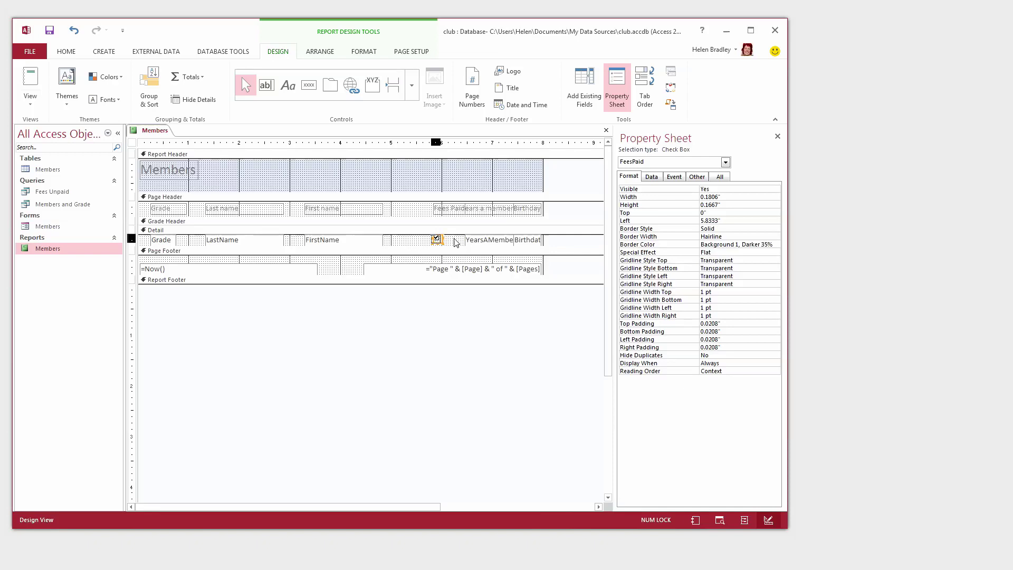
key("Left")
key("Left")
key("Left")
key("Left")
key("Left")
key("Left")
key("Left")
key("Left")
left_click(457, 207)
left_click(404, 240, "shift")
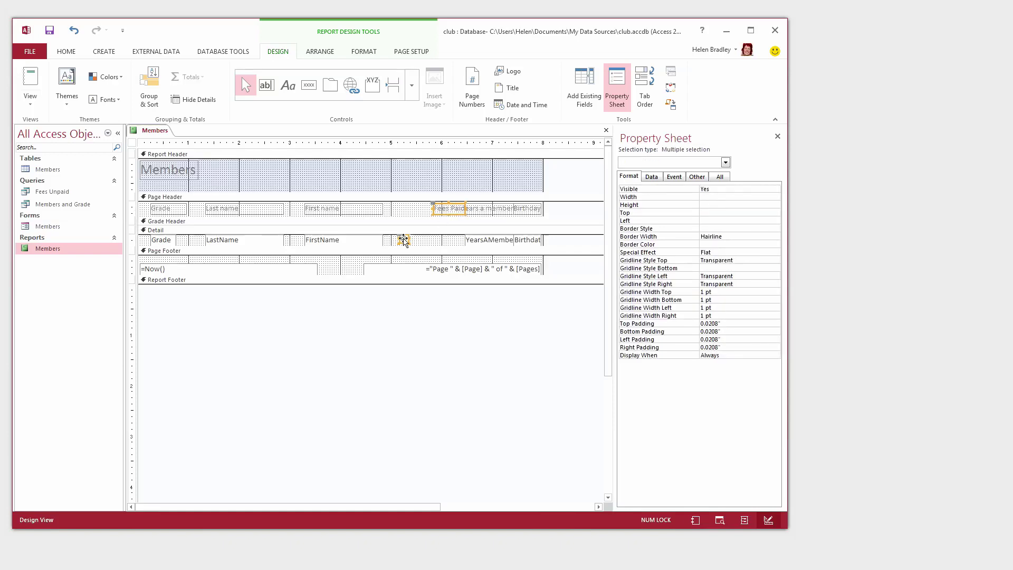
right_click(404, 241)
mouse_move(343, 421)
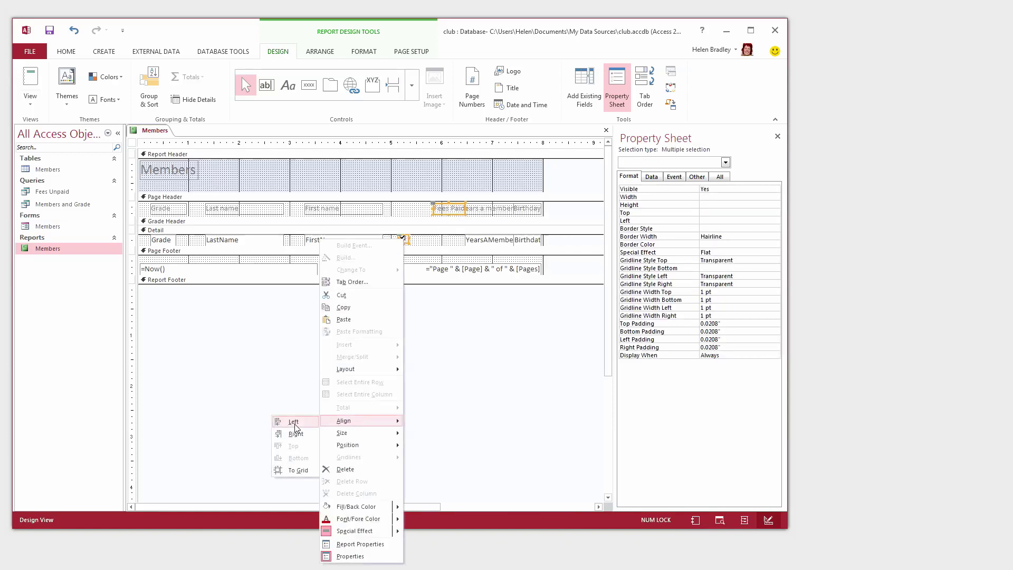
left_click(295, 429)
left_click(493, 208)
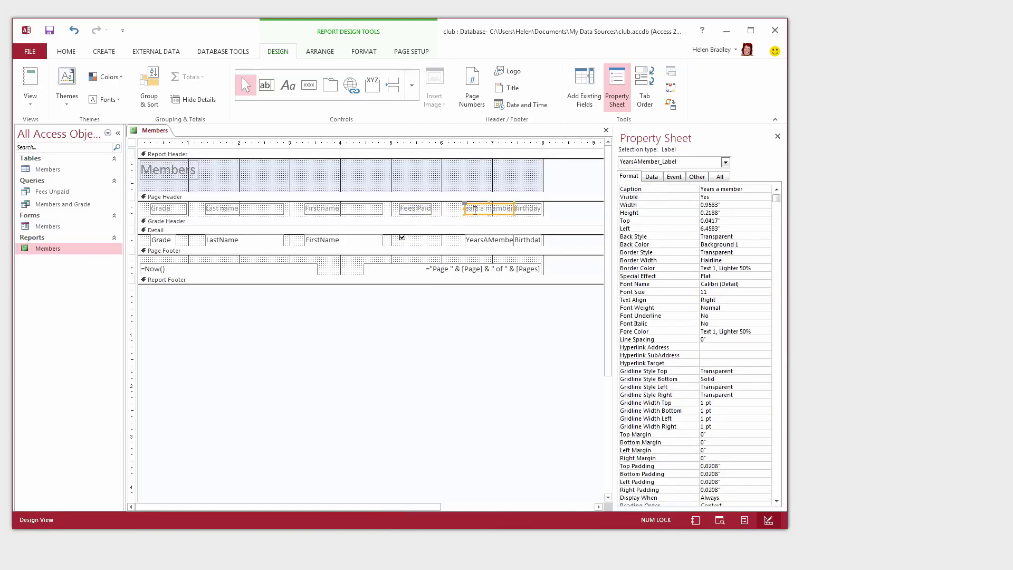
Nudge the YearsAMember field left and narrow it to 0.5"
left_click(481, 242, "shift")
left_click(482, 242)
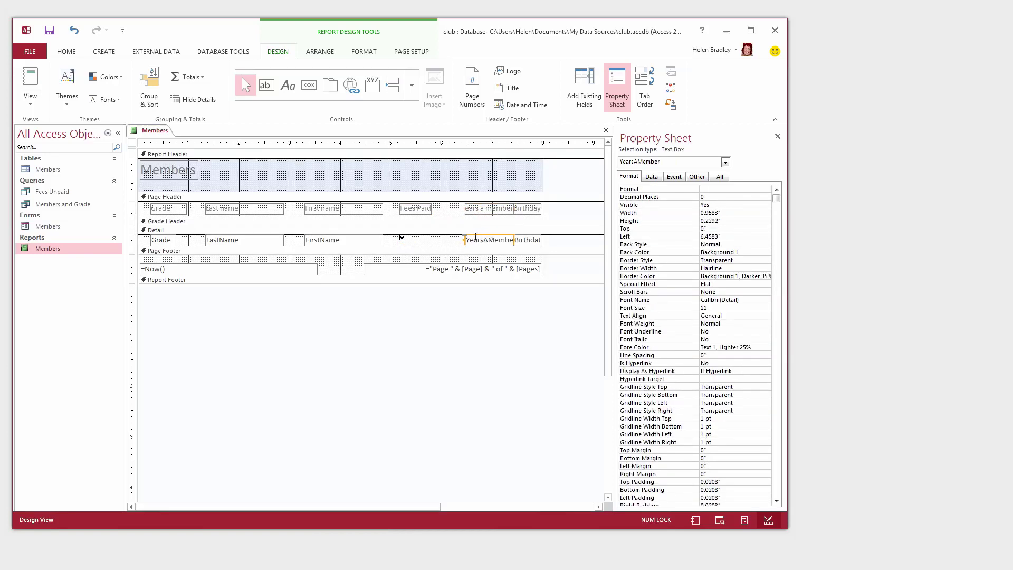
key("Left")
left_click_drag(489, 238, 470, 240)
Left-align the Years a member heading with its field and widen it to 1.125"
left_click(481, 208)
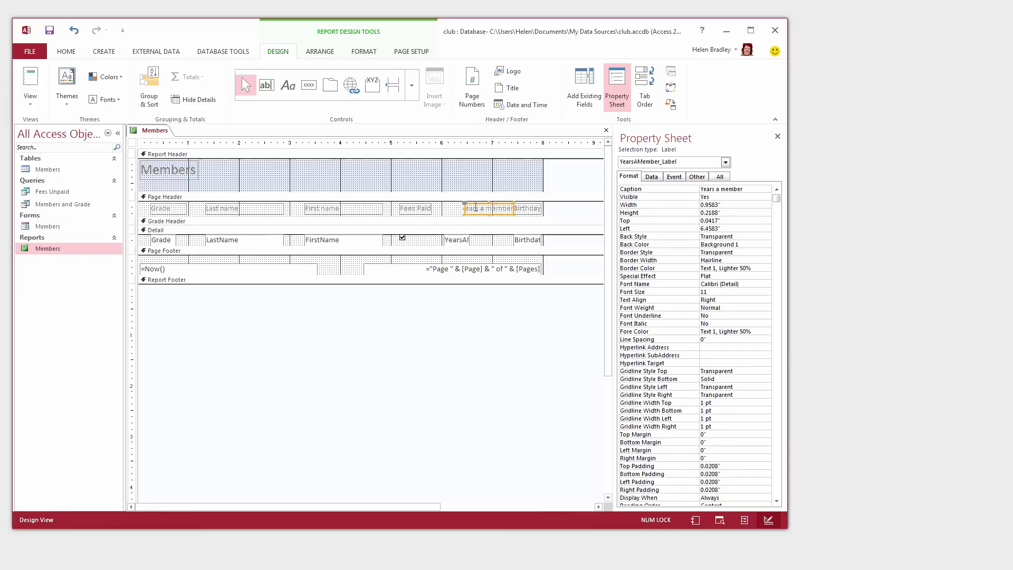
left_click(454, 240, "shift")
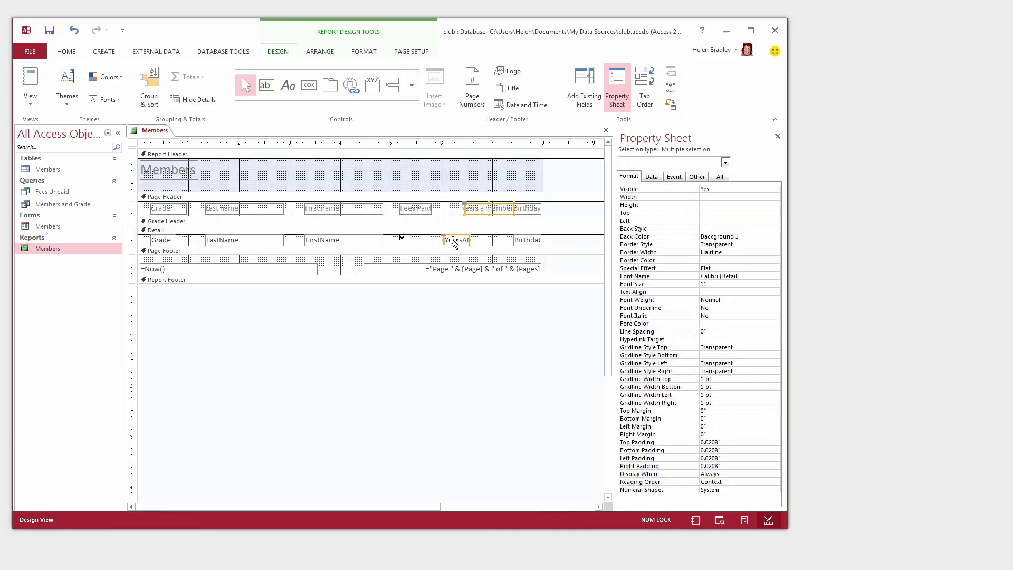
right_click(454, 241)
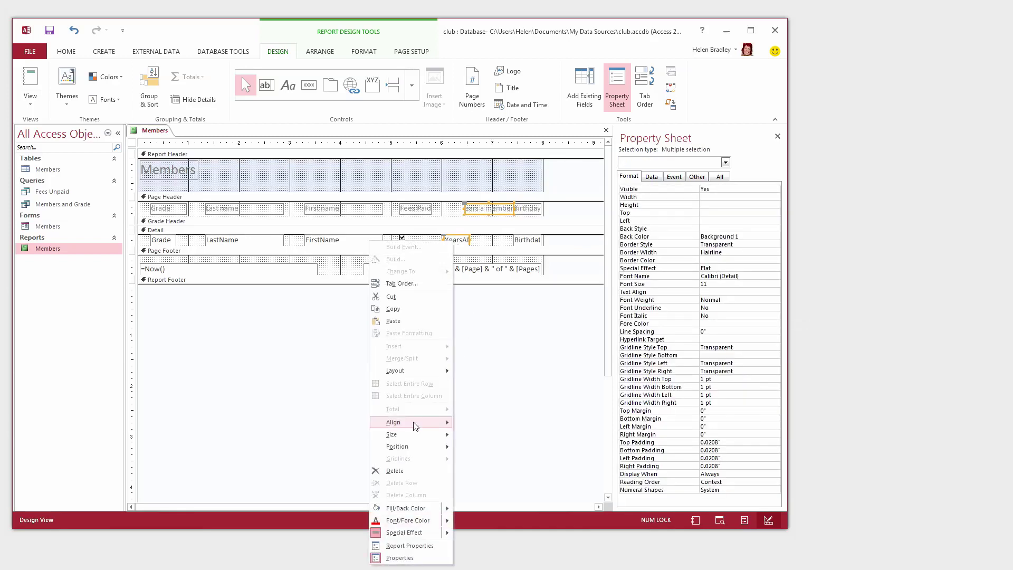
left_click(342, 428)
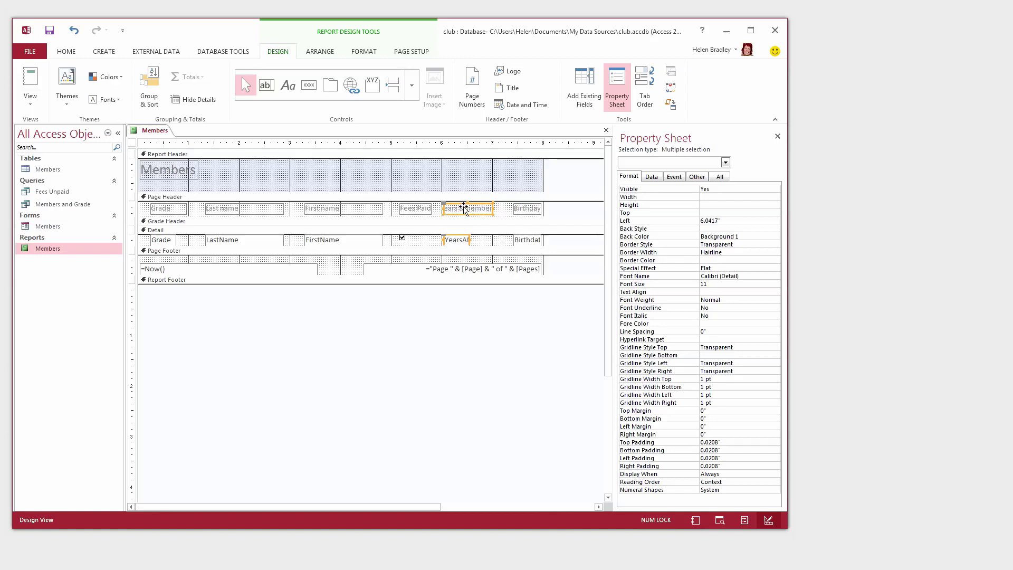
left_click(501, 213)
left_click(490, 210)
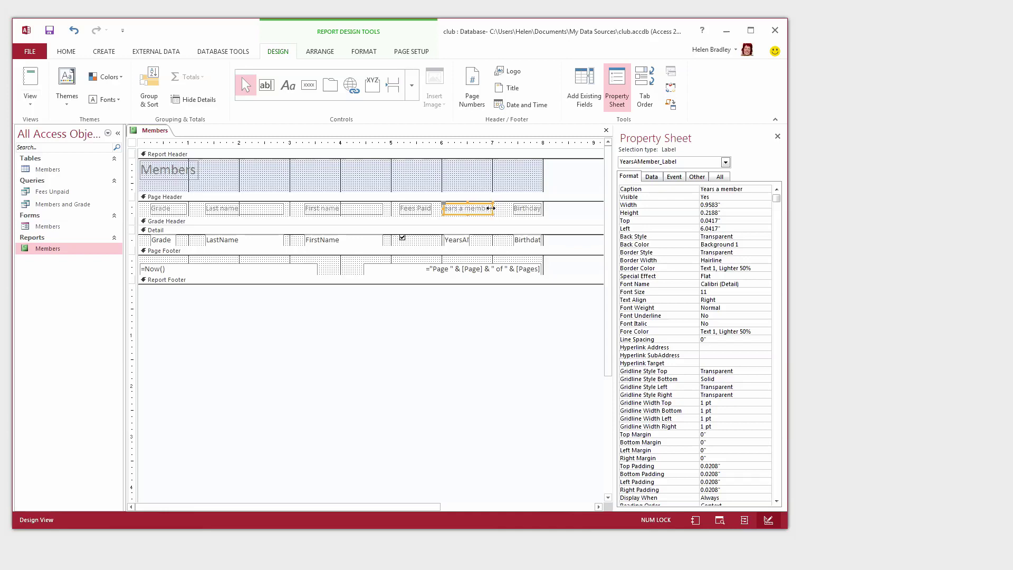
left_click_drag(491, 209, 501, 209)
Widen the Birthdate field leftward and left-align the Birthday heading with it at 7.25"
left_click(529, 241)
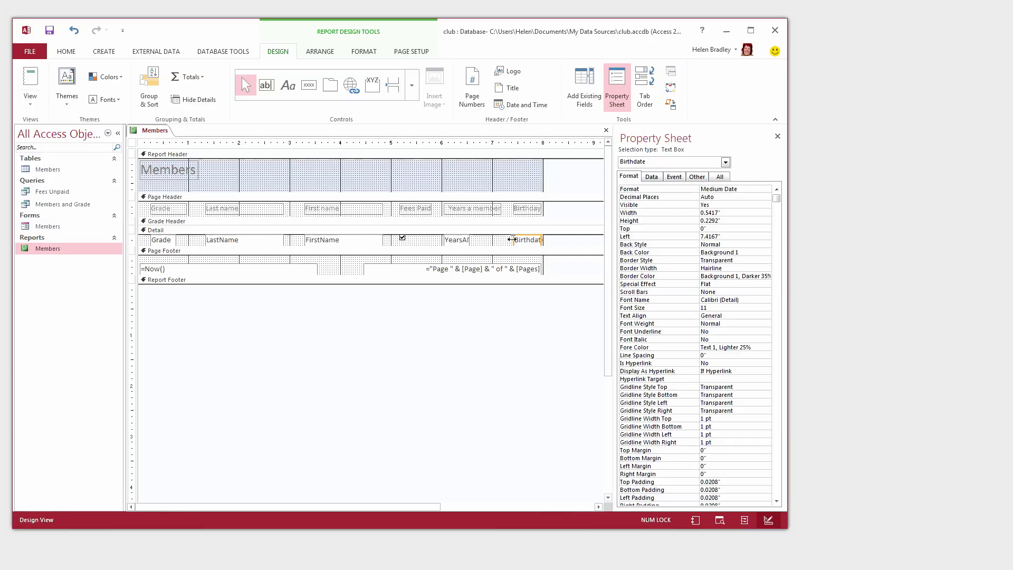
left_click_drag(512, 239, 505, 240)
left_click(521, 211)
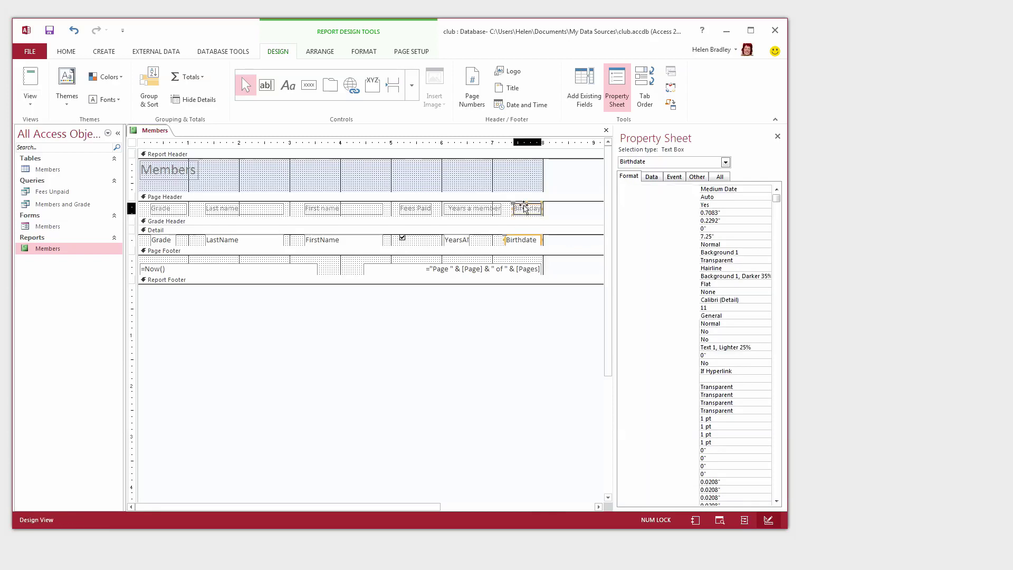
left_click(521, 242, "shift")
right_click(522, 242)
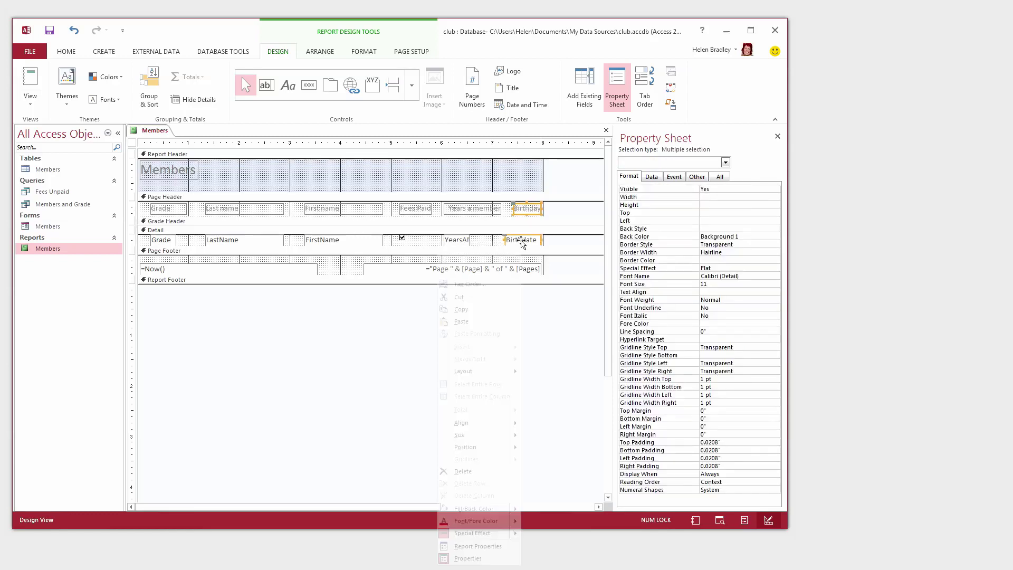
mouse_move(461, 434)
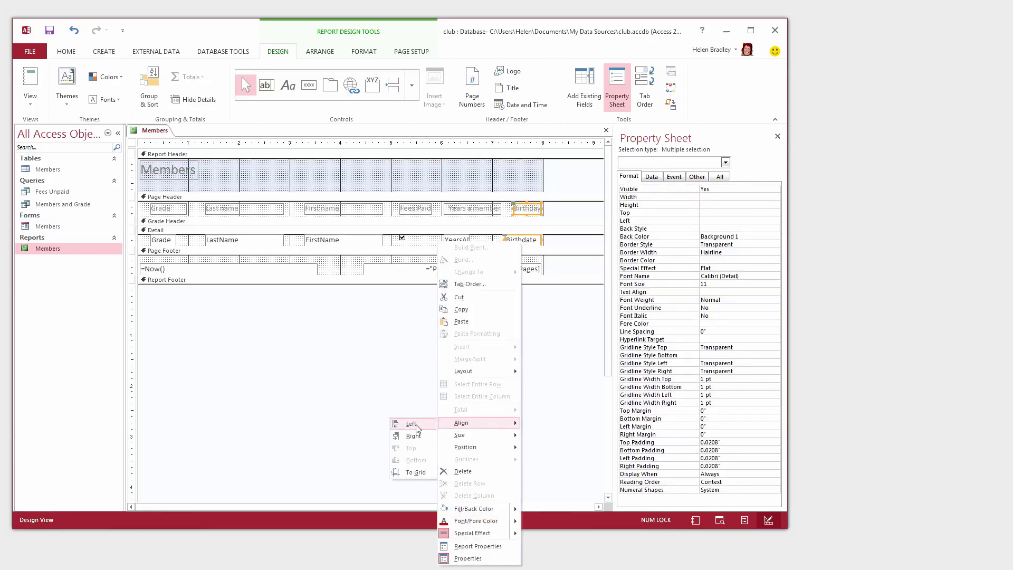
left_click(418, 427)
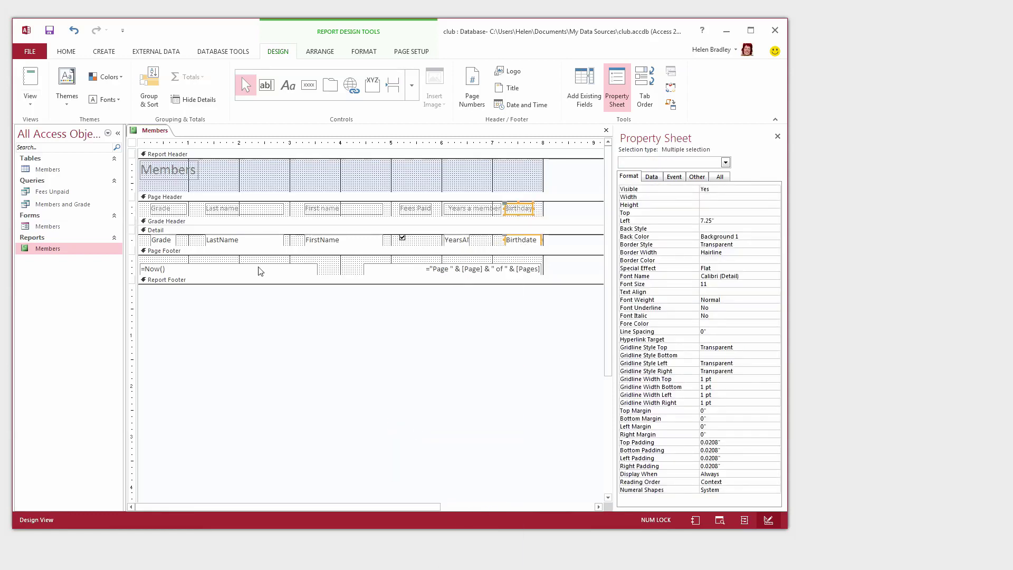
left_click(297, 213)
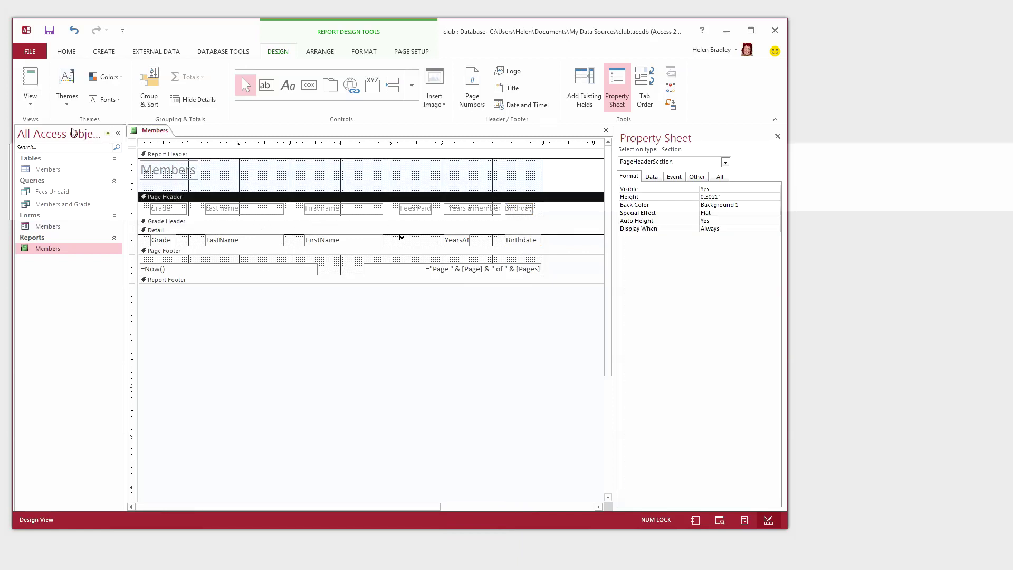
left_click(29, 79)
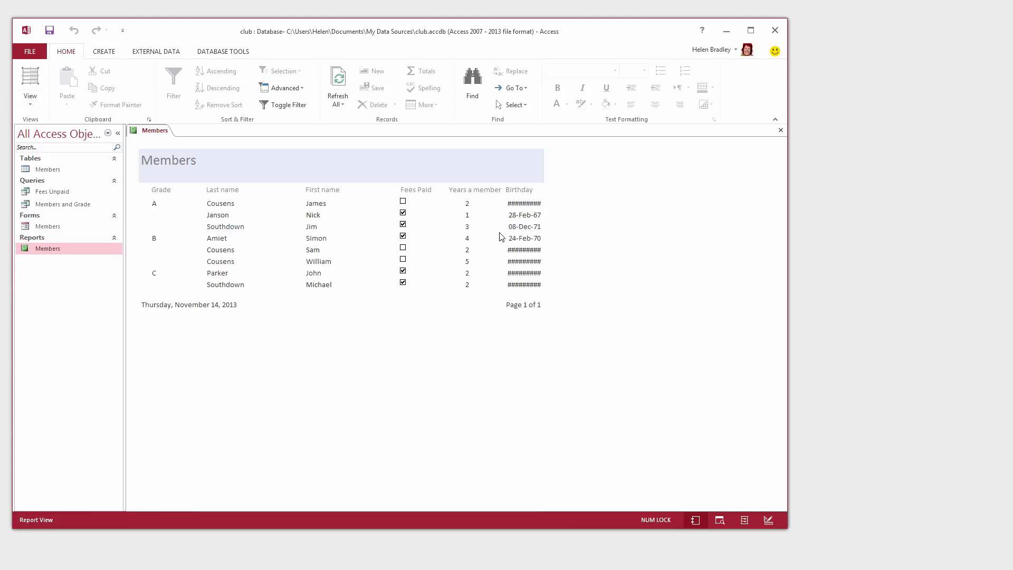
left_click(30, 100)
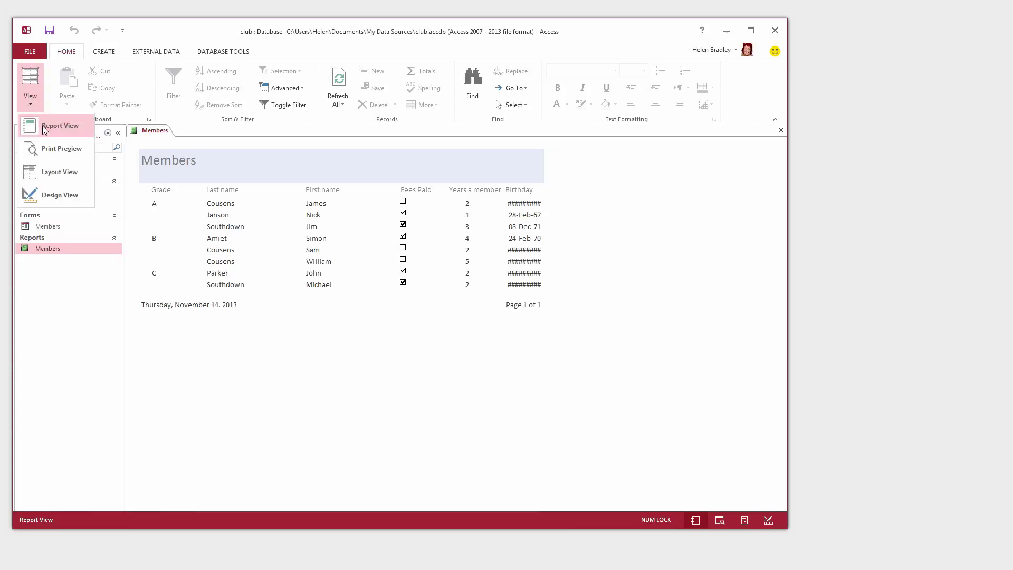
Back in Design View, nudge the Last name, First name, Fees Paid and Years a member columns two steps left
left_click(57, 193)
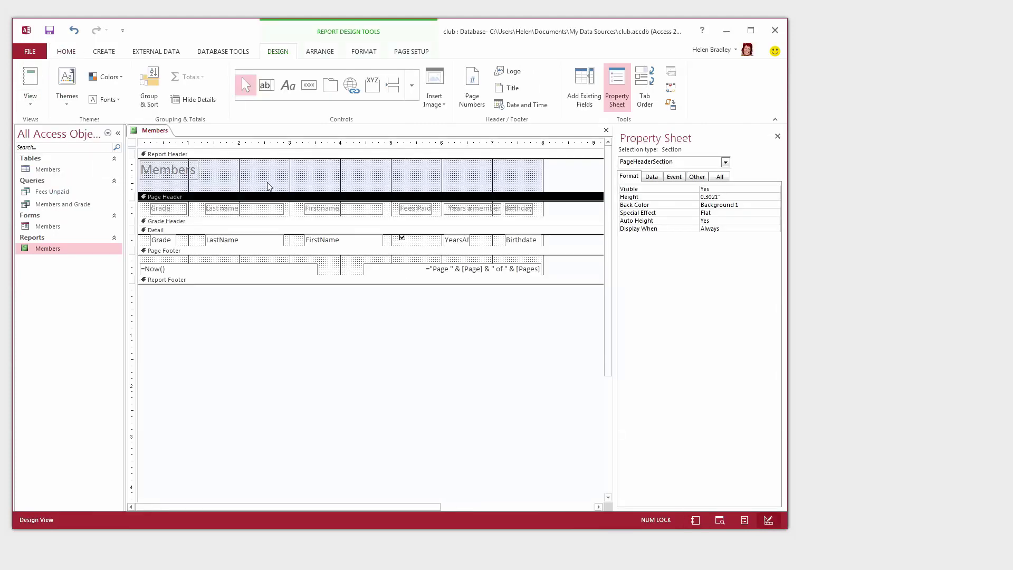
left_click(248, 209)
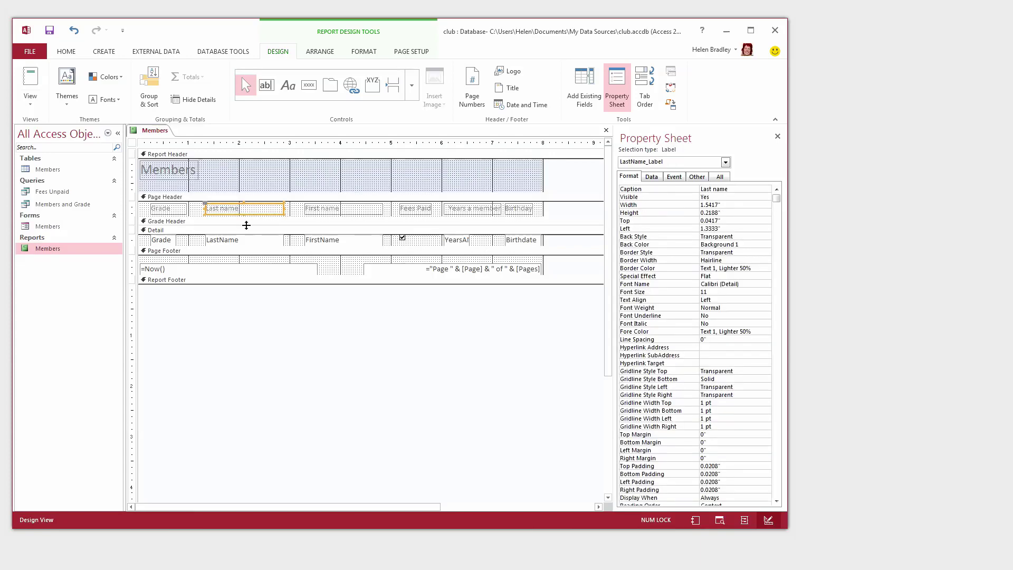
left_click(249, 243, "shift")
left_click(325, 210, "shift")
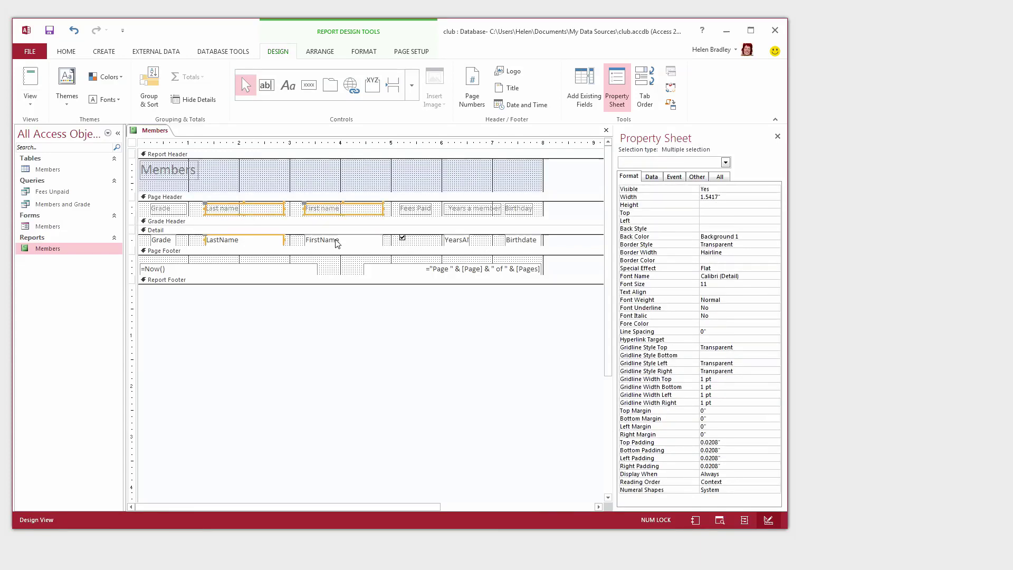
left_click(337, 243, "shift")
left_click(416, 211, "shift")
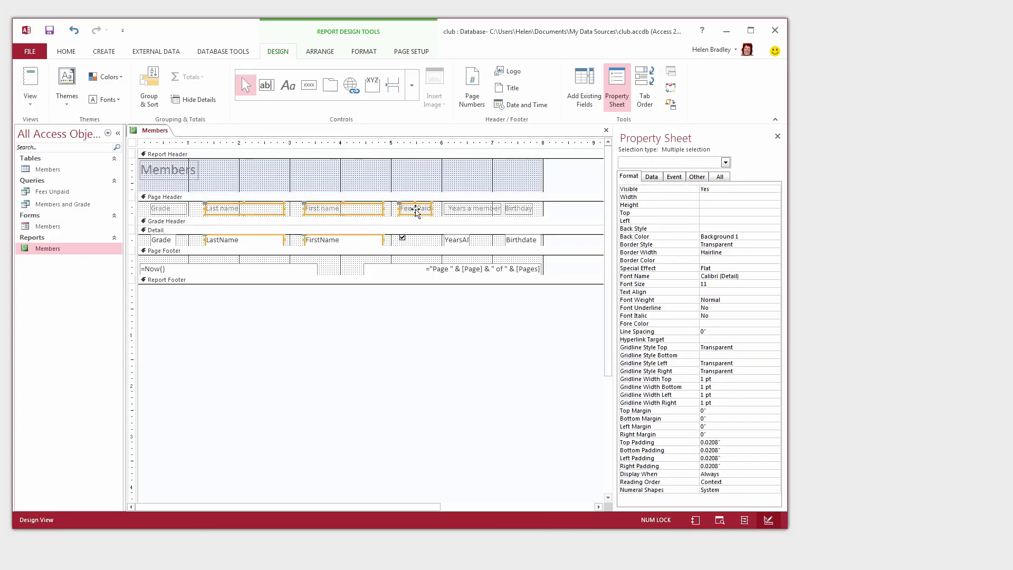
left_click(403, 238, "shift")
left_click(460, 212, "shift")
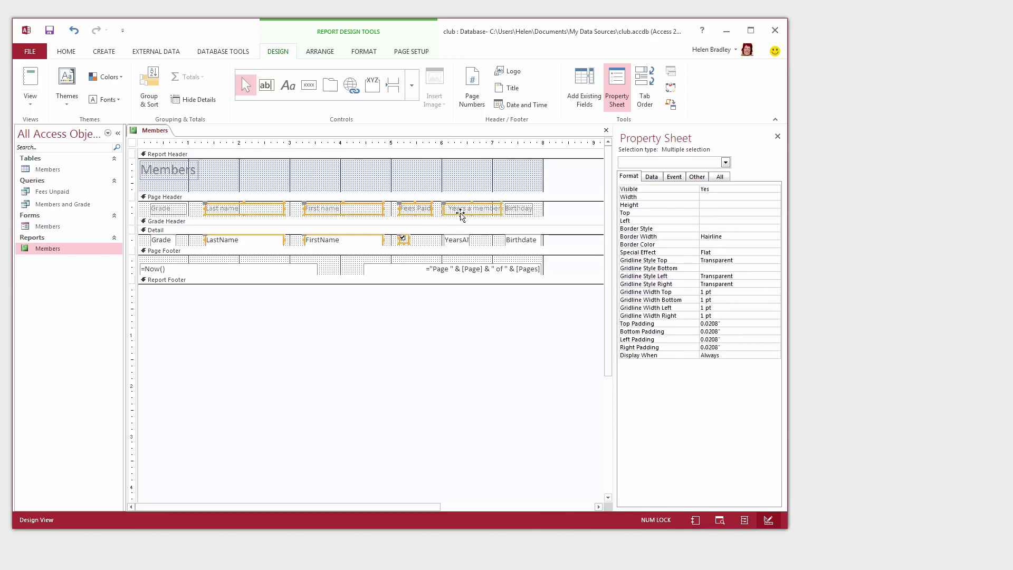
left_click(457, 241, "shift")
key("Left")
key("Left")
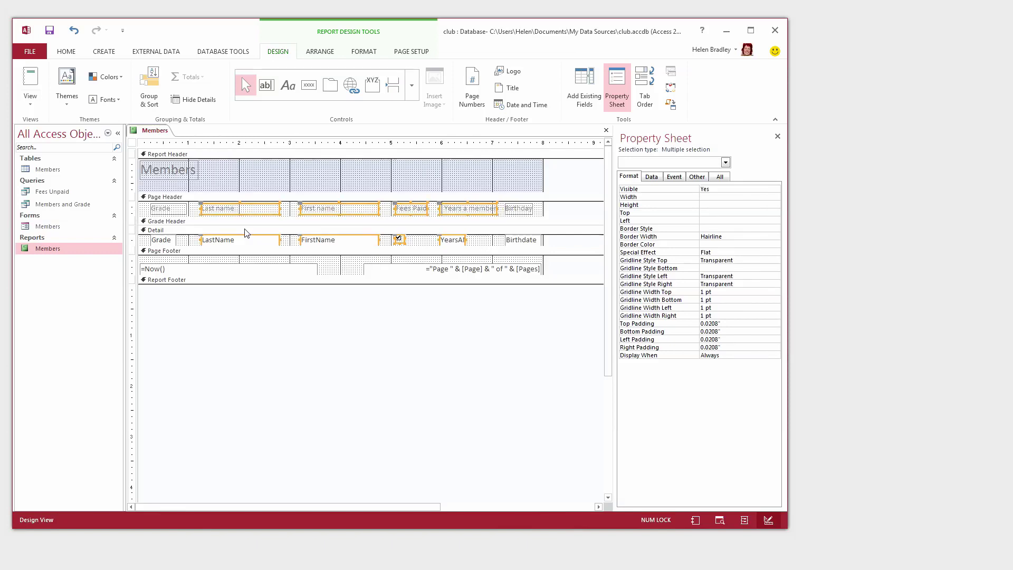
key("Left")
key("Left")
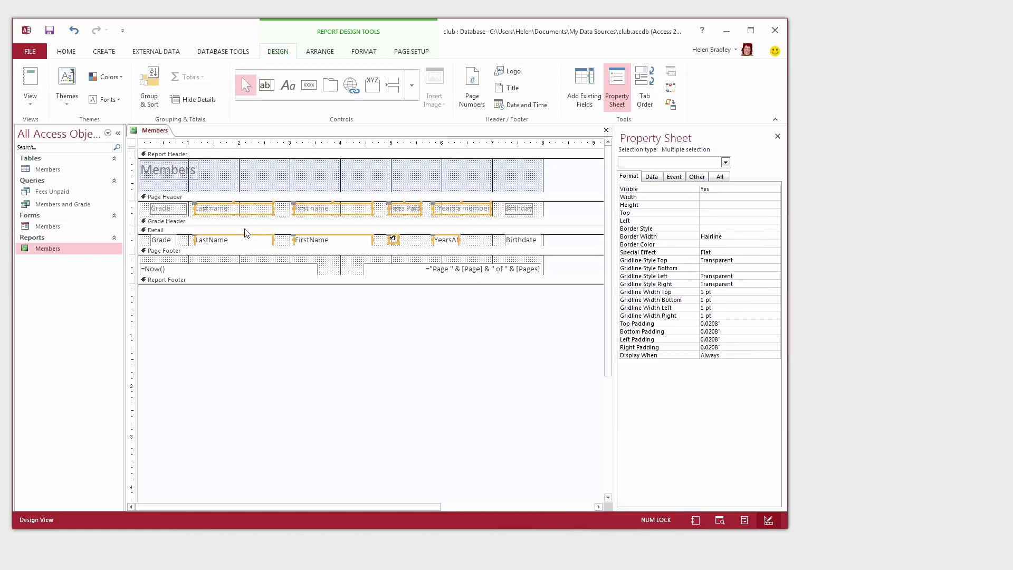
Widen the Birthdate field leftward and left-align the Birthday heading with it
left_click(524, 210)
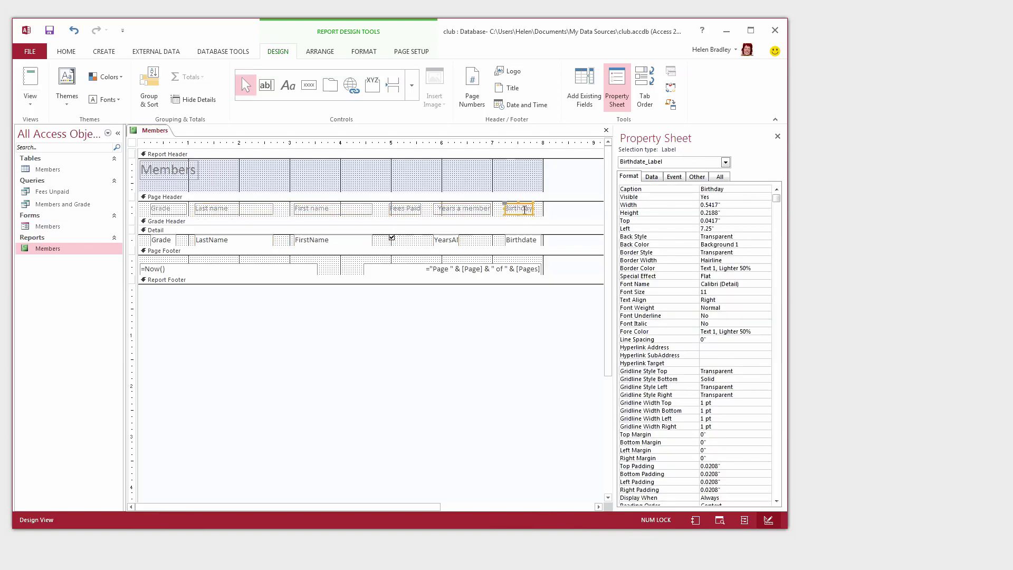
left_click(520, 240)
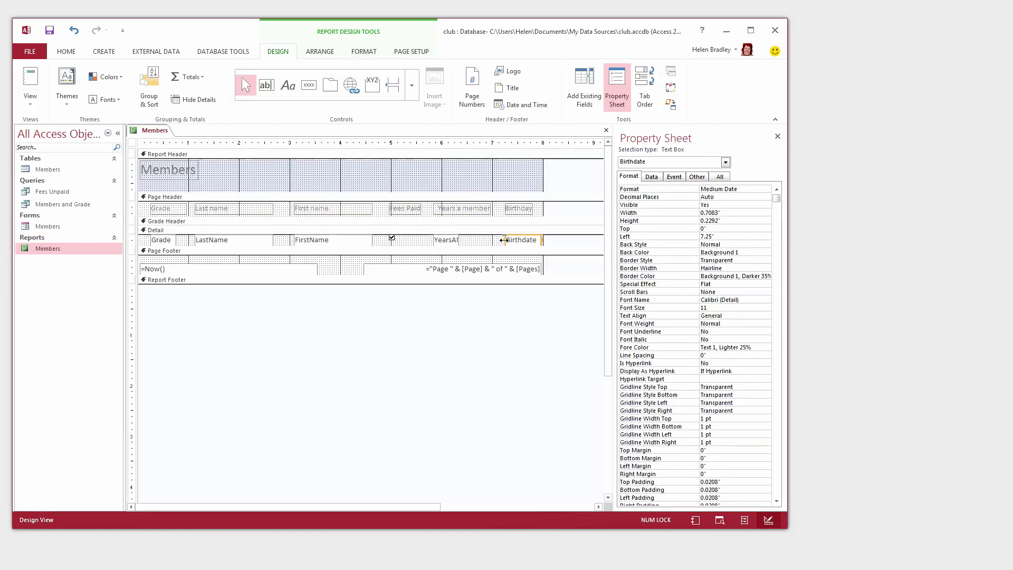
left_click(504, 240)
left_click_drag(495, 239, 489, 239)
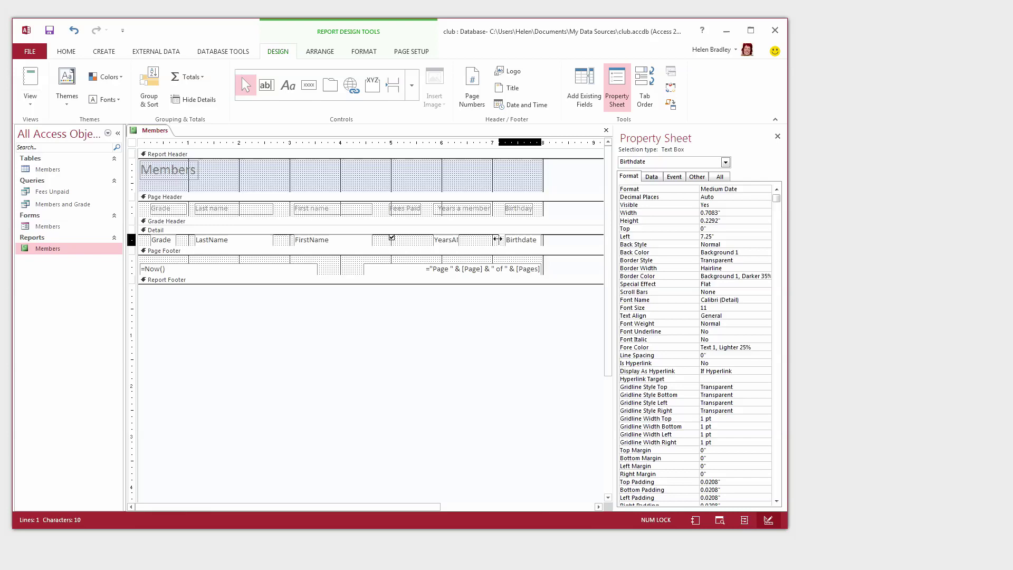
left_click(514, 210, "shift")
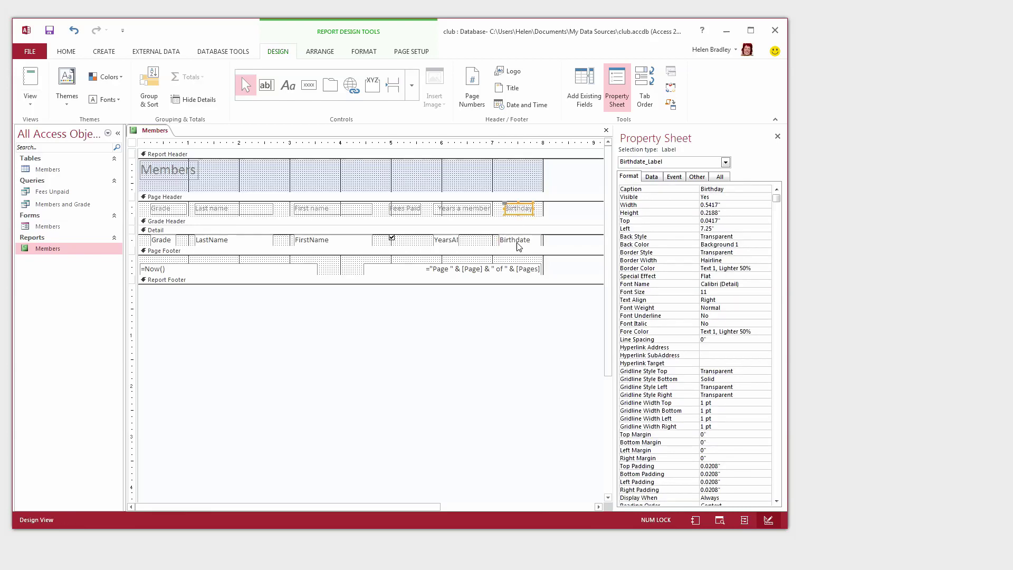
right_click(515, 242)
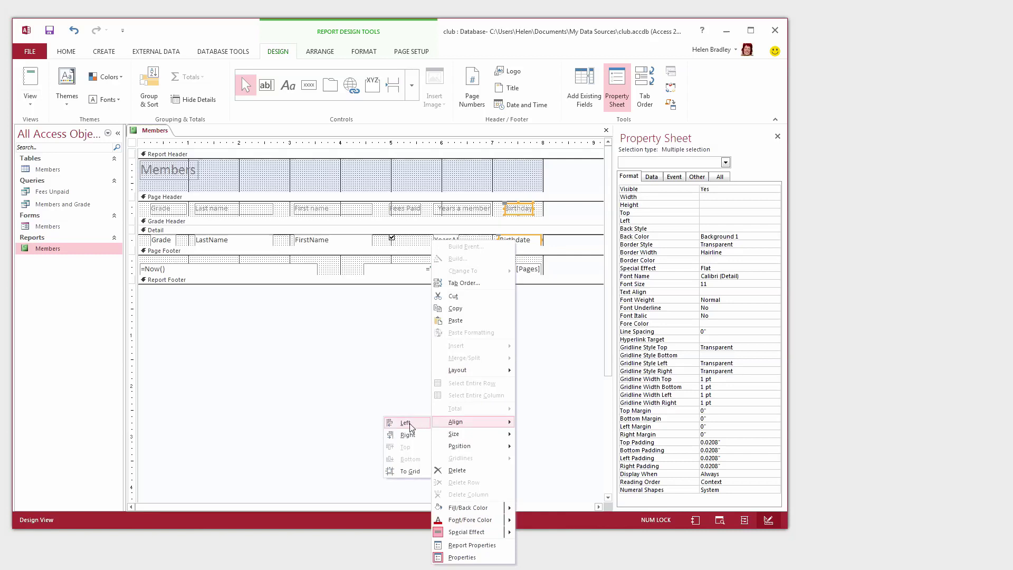
left_click(413, 423)
left_click(476, 246)
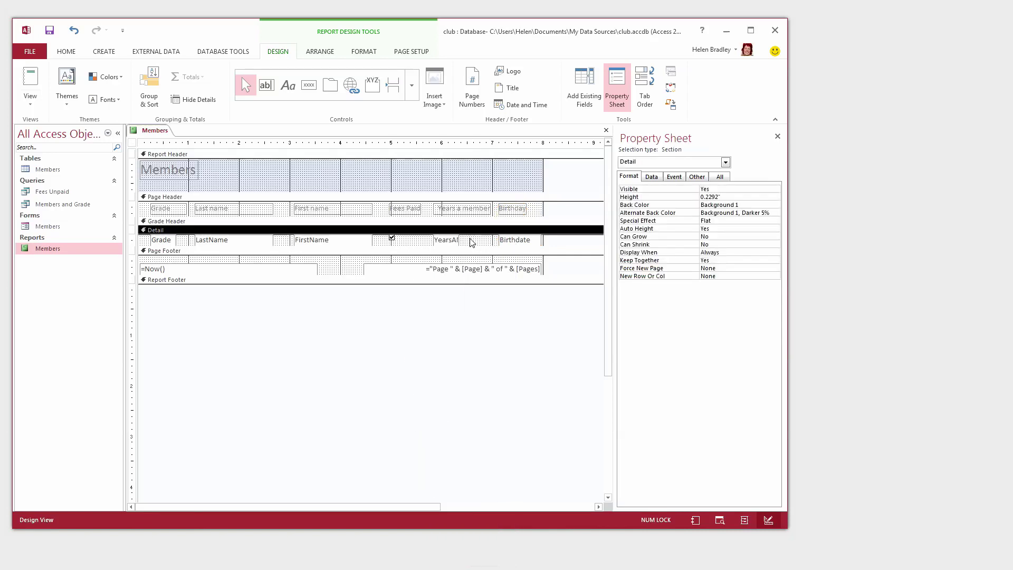
Check the Members report in Report View with full Birthday dates, then close it
left_click(26, 80)
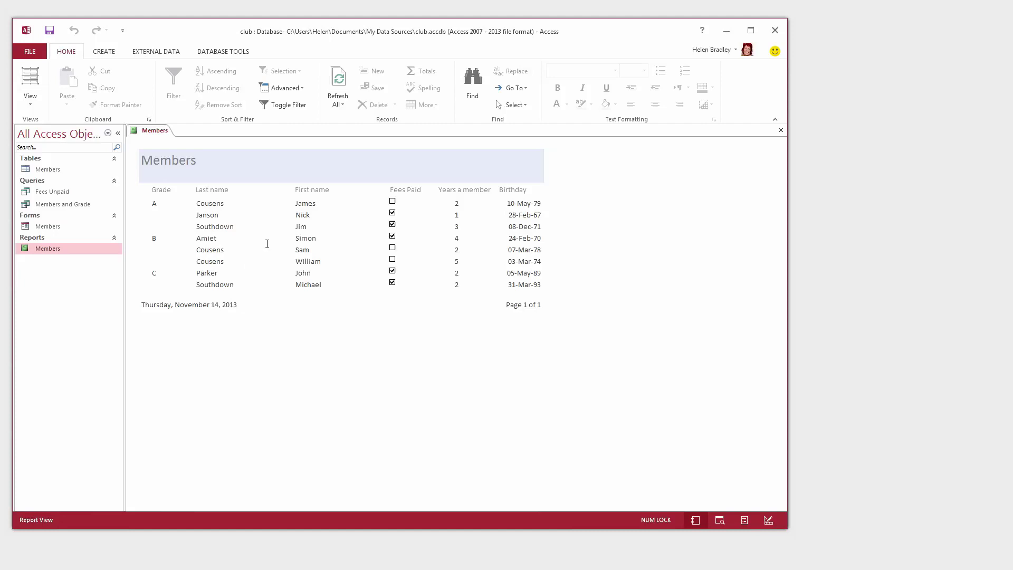
left_click(781, 132)
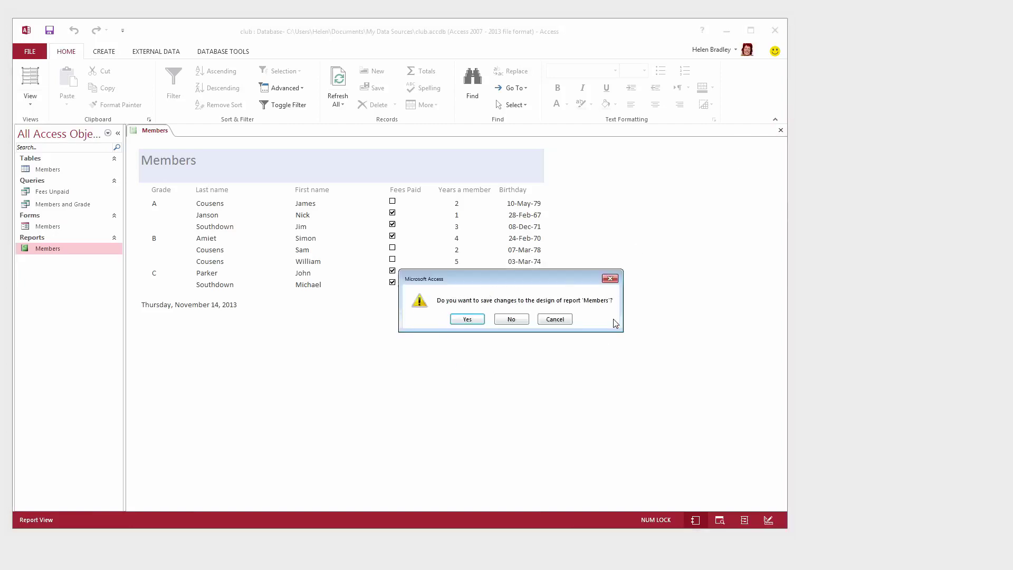
Confirm saving the Members report's design and reopen Members from the Navigation Pane
left_click(468, 320)
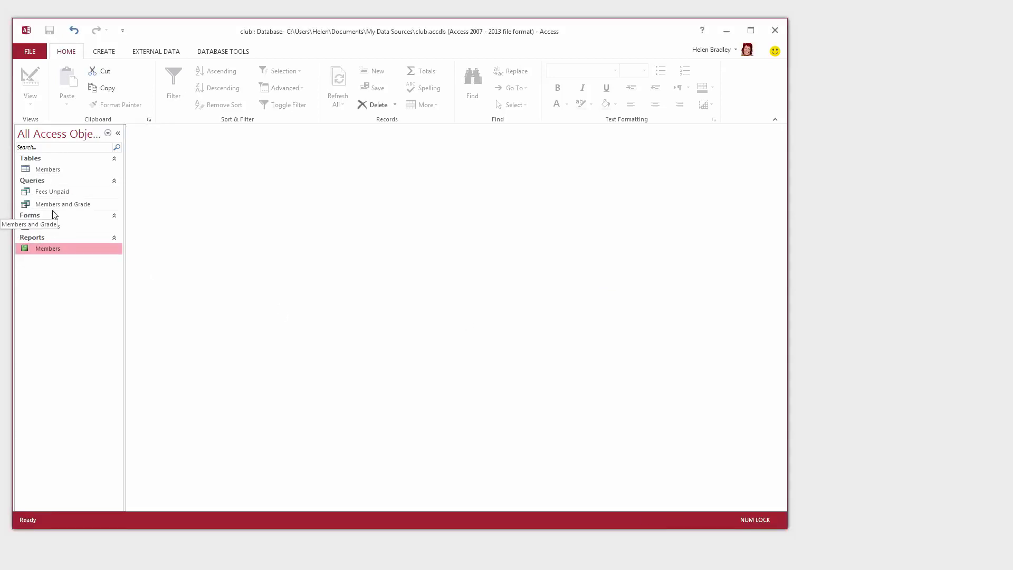
double_click(46, 247)
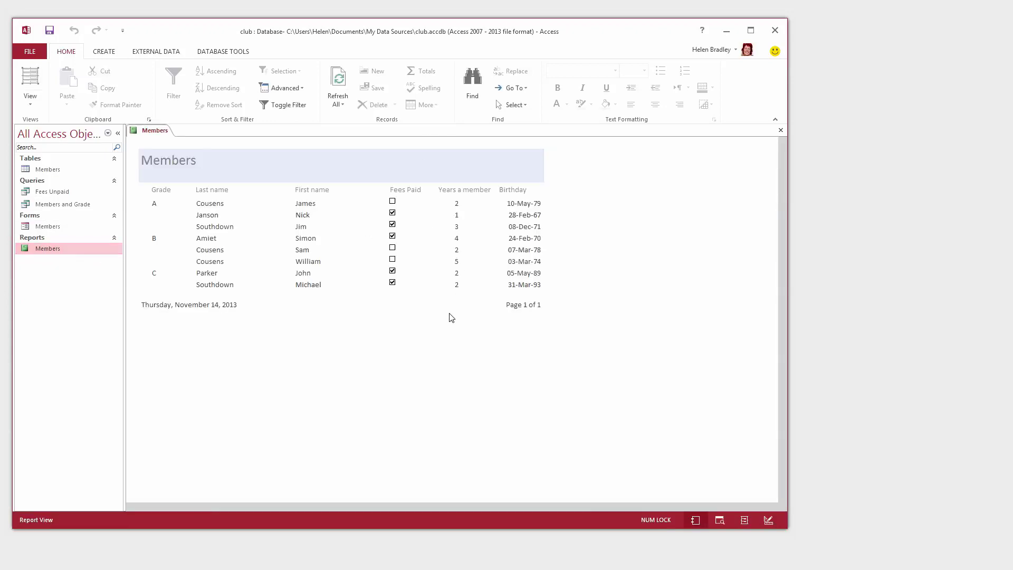